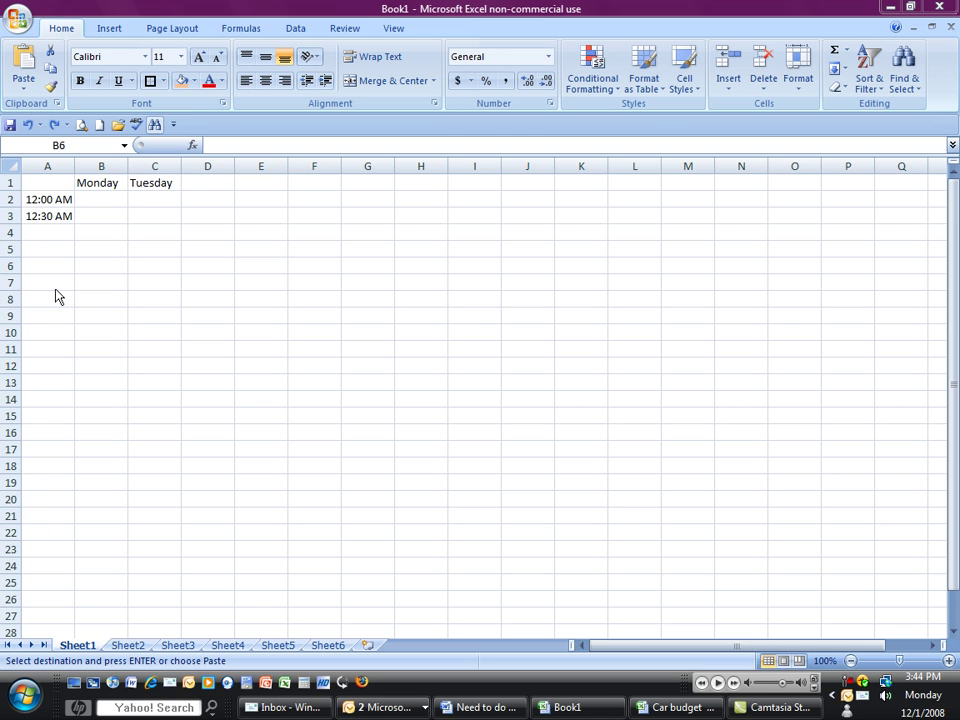
Step: Fill column A with half-hour times down to 12:30 PM and extend headings Monday–Friday across B1:F1
click(54, 203)
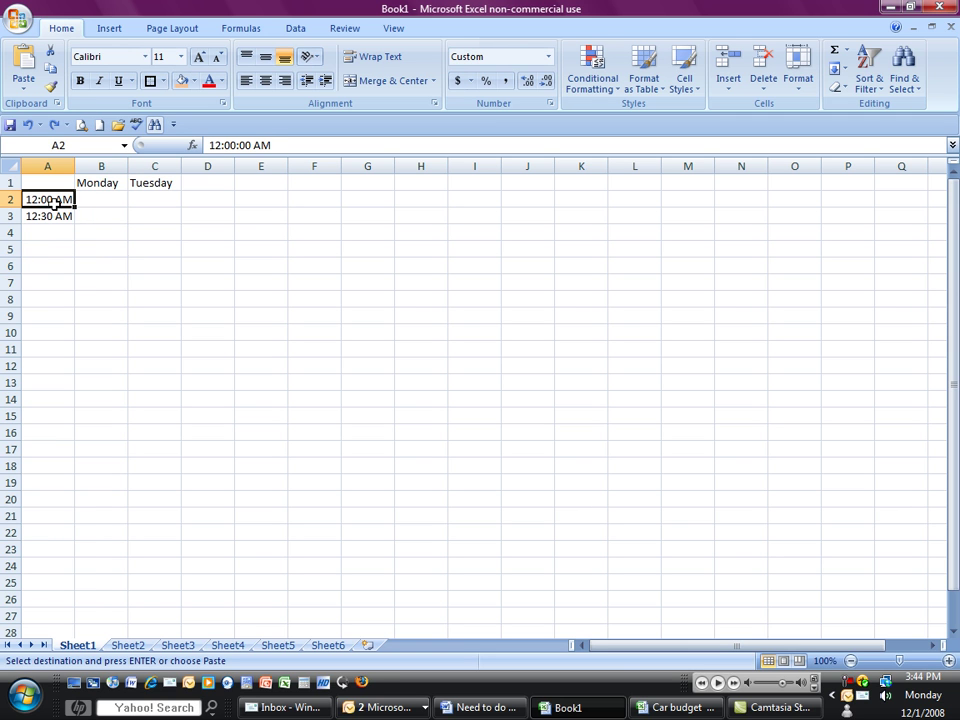
drag(54, 203, 56, 210)
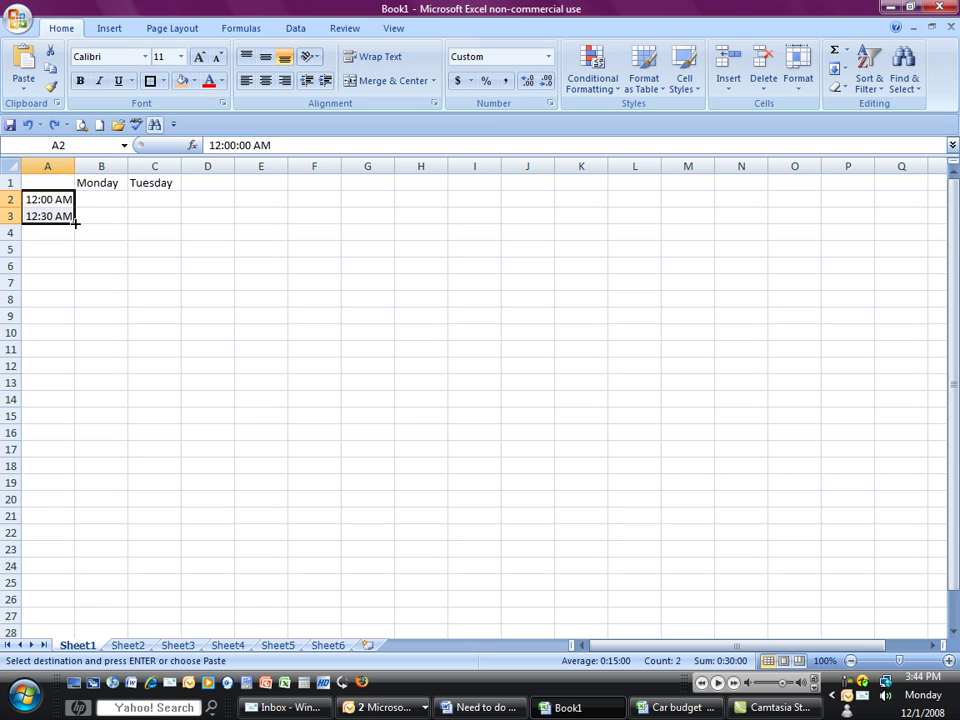
drag(75, 224, 70, 632)
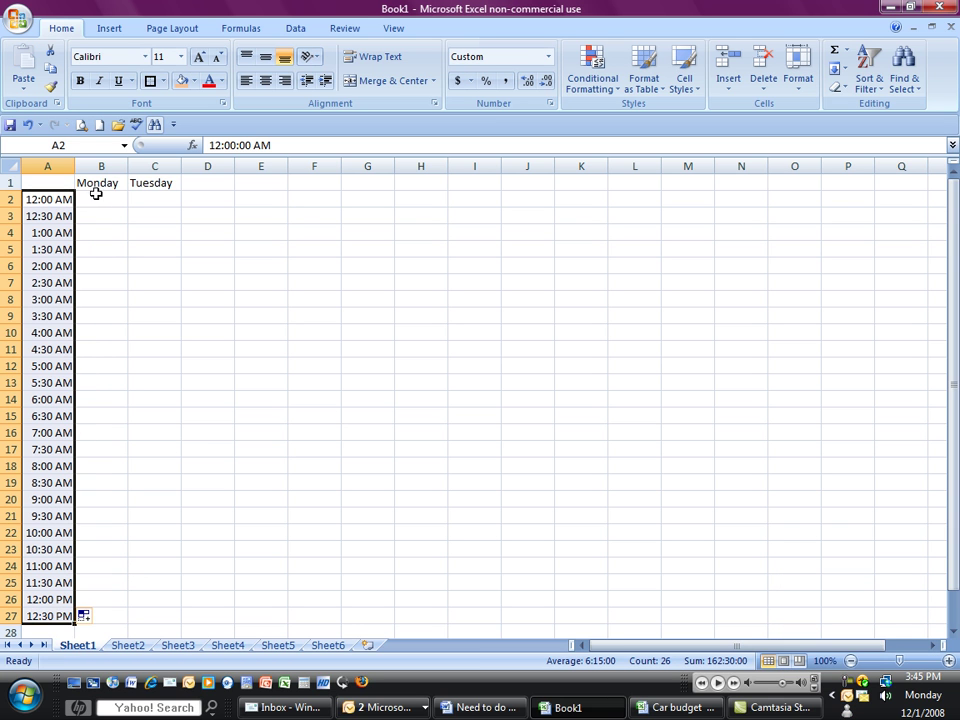
drag(84, 183, 137, 187)
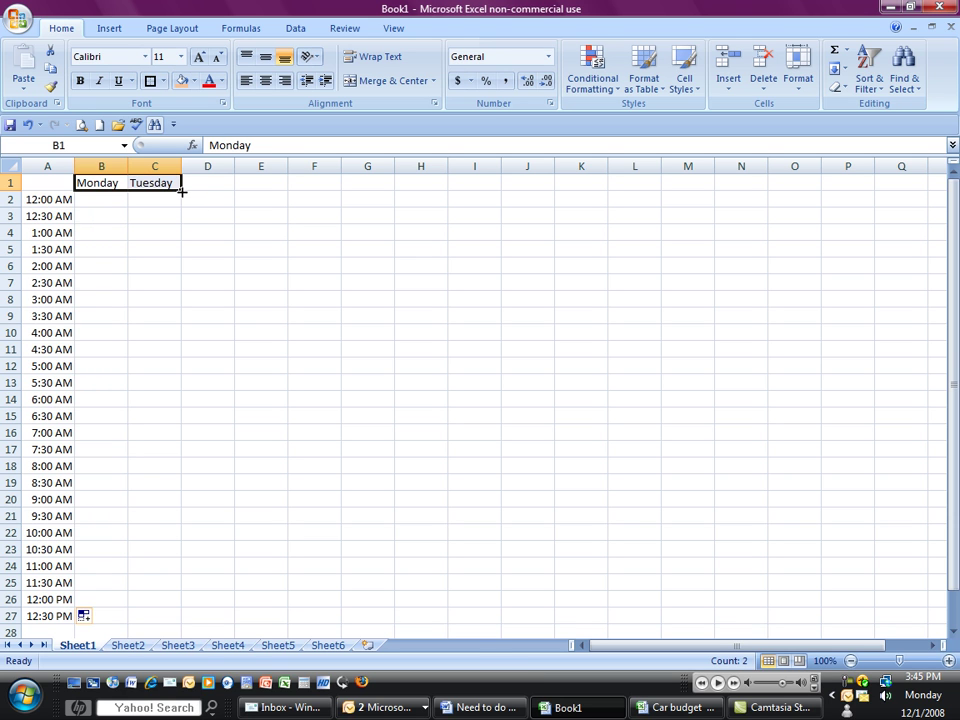
drag(182, 191, 316, 186)
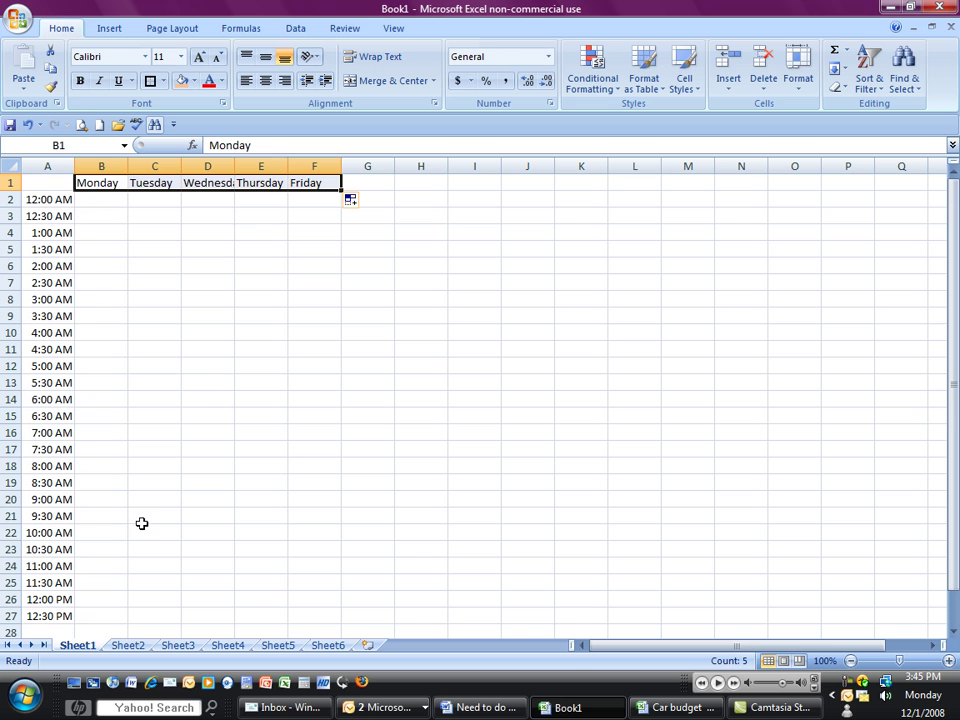
Step: On Sheet2, give A1:F49 All Borders plus a Thick Box Border outline
click(137, 645)
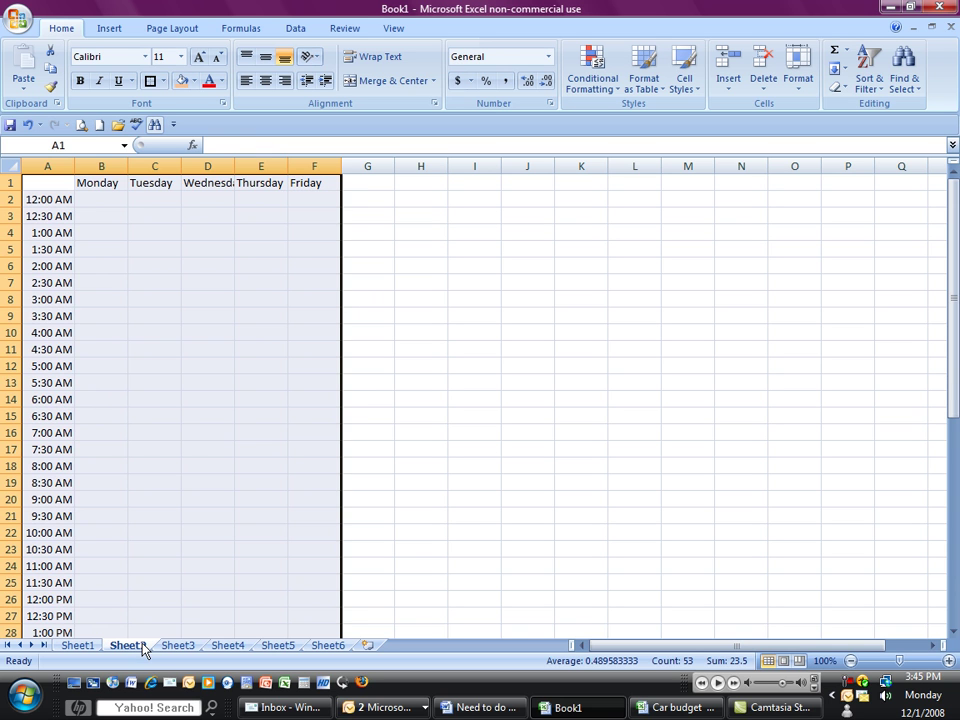
click(153, 402)
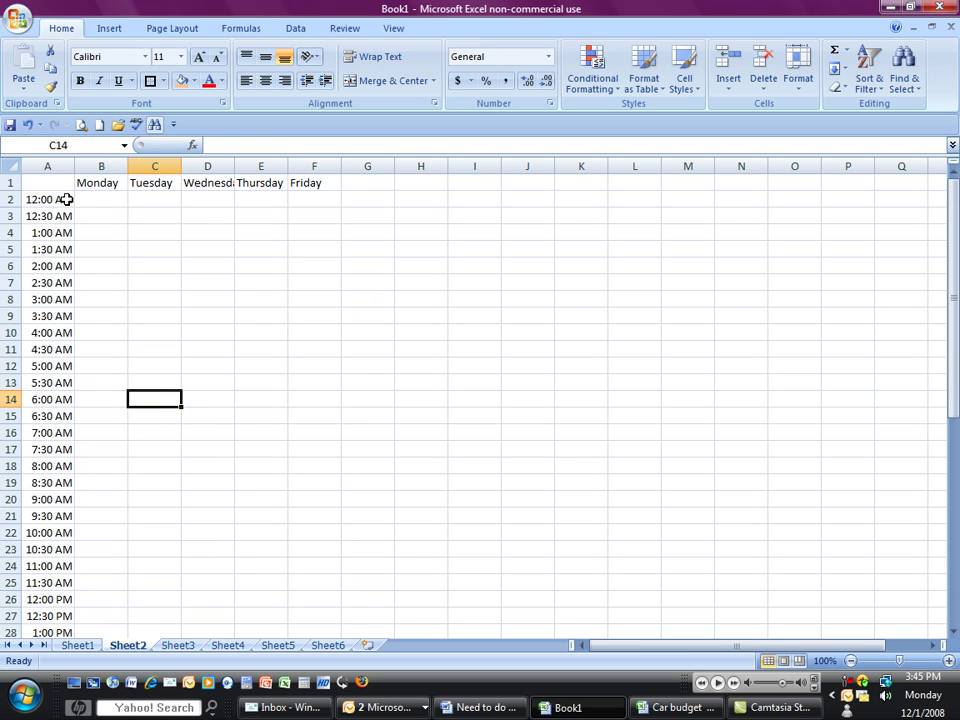
drag(58, 184, 300, 579)
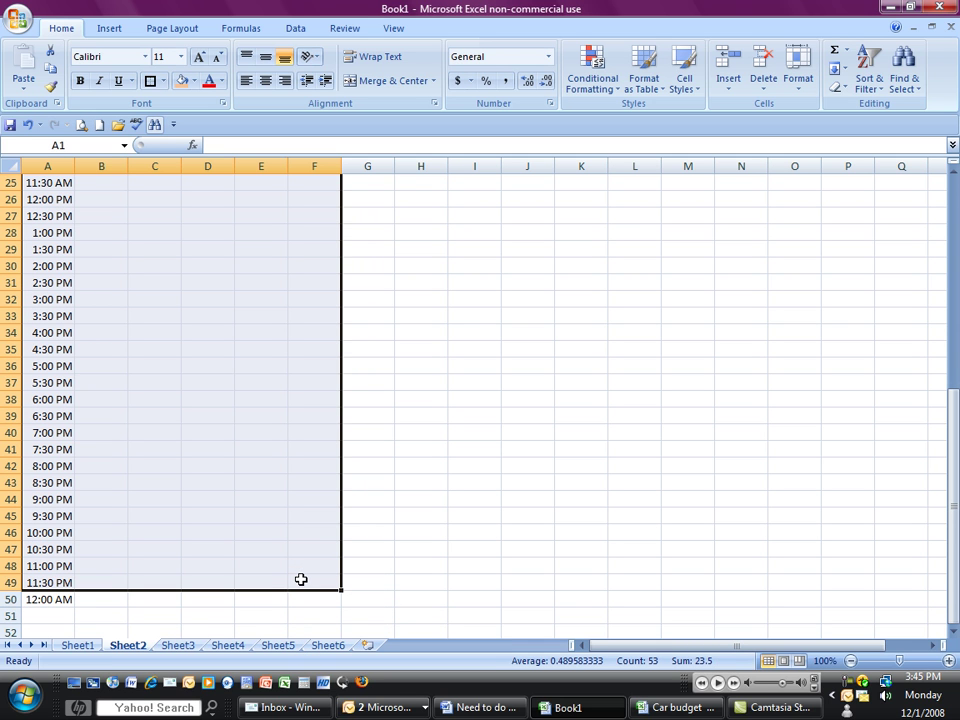
click(163, 84)
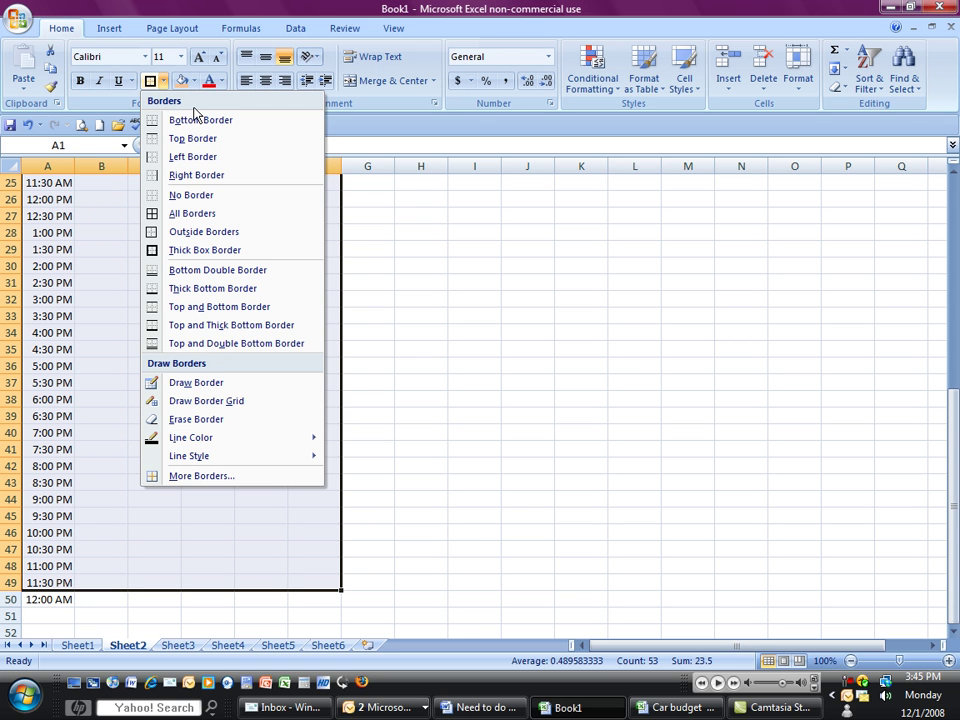
click(226, 212)
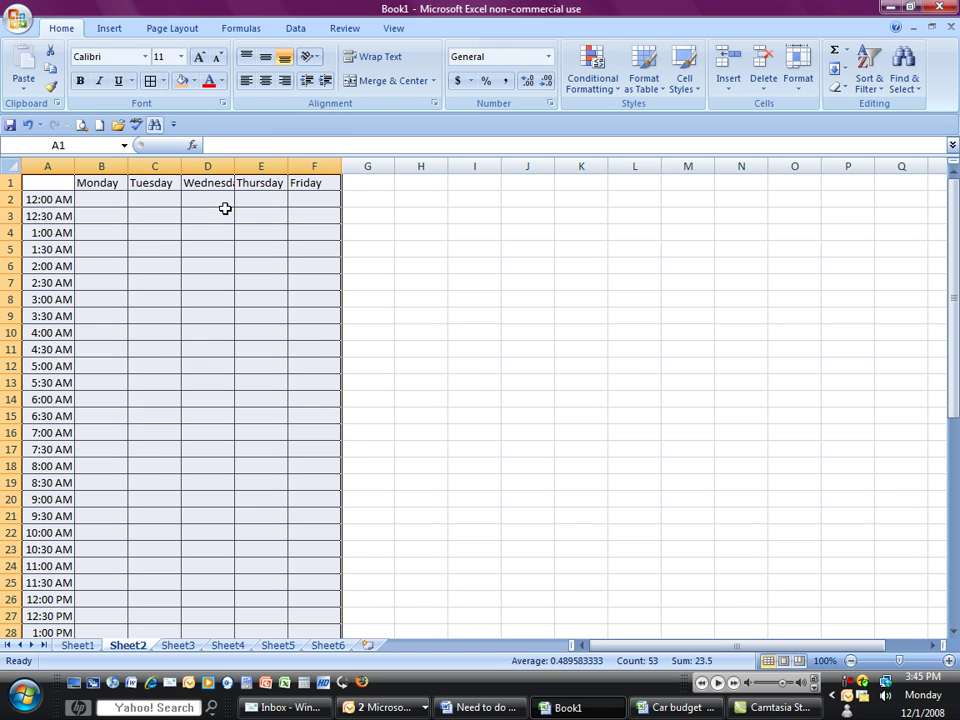
click(164, 81)
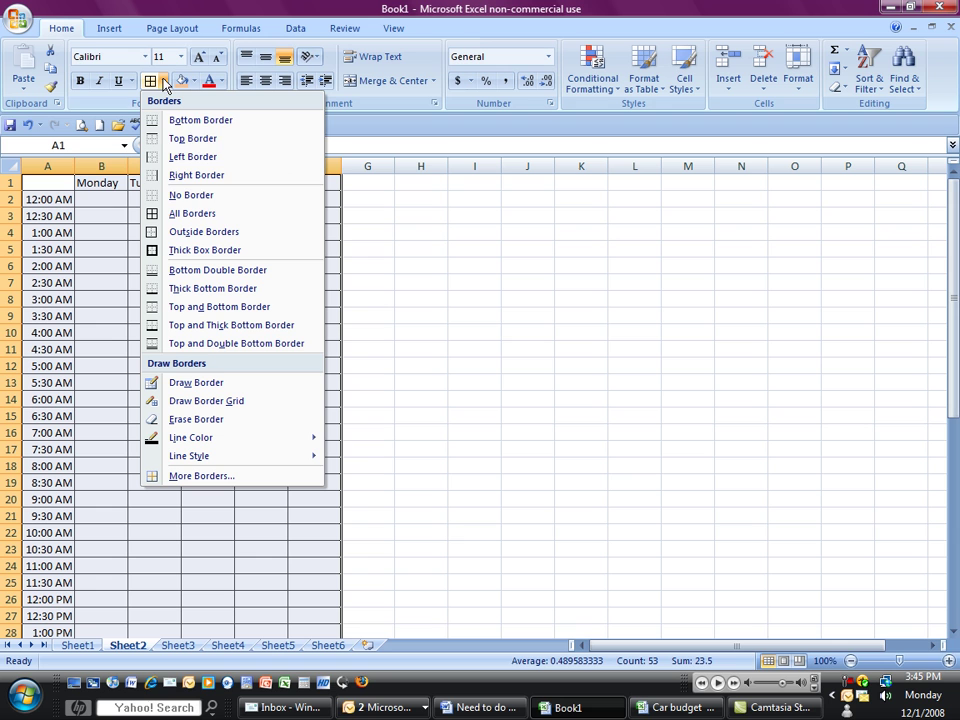
click(212, 249)
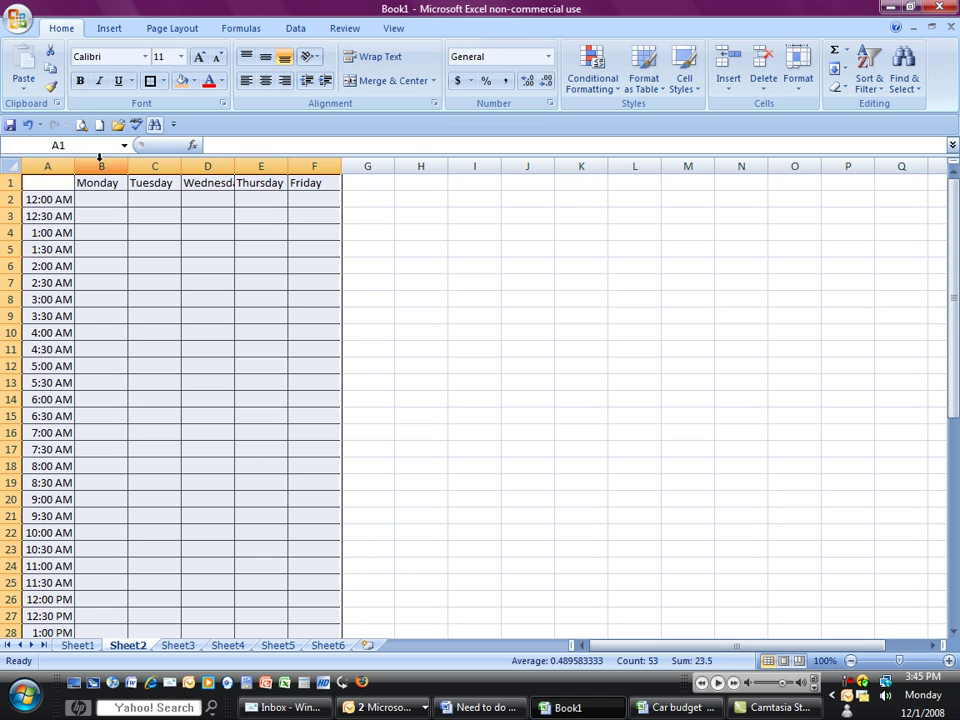
Step: Widen columns A through F to one equal, larger width
click(53, 162)
drag(85, 163, 307, 161)
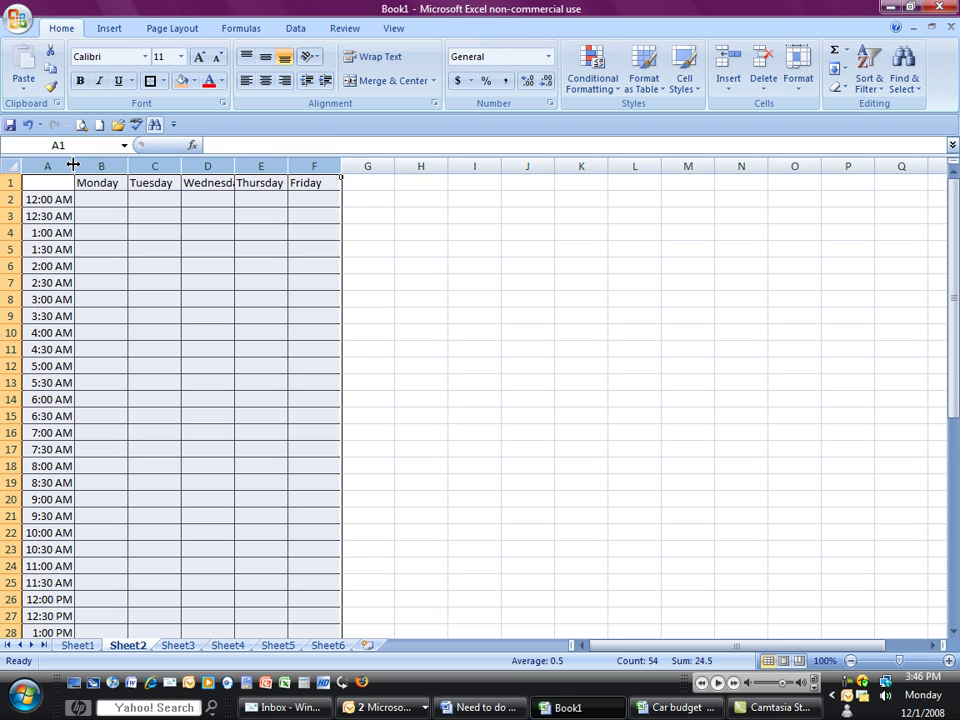
drag(72, 164, 72, 164)
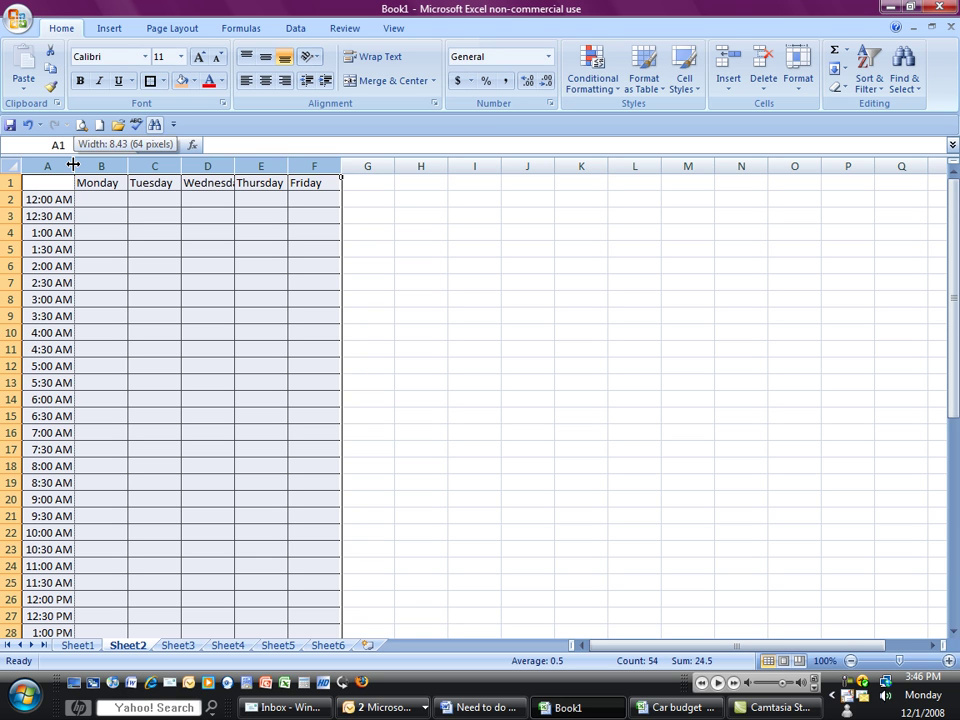
drag(72, 164, 125, 164)
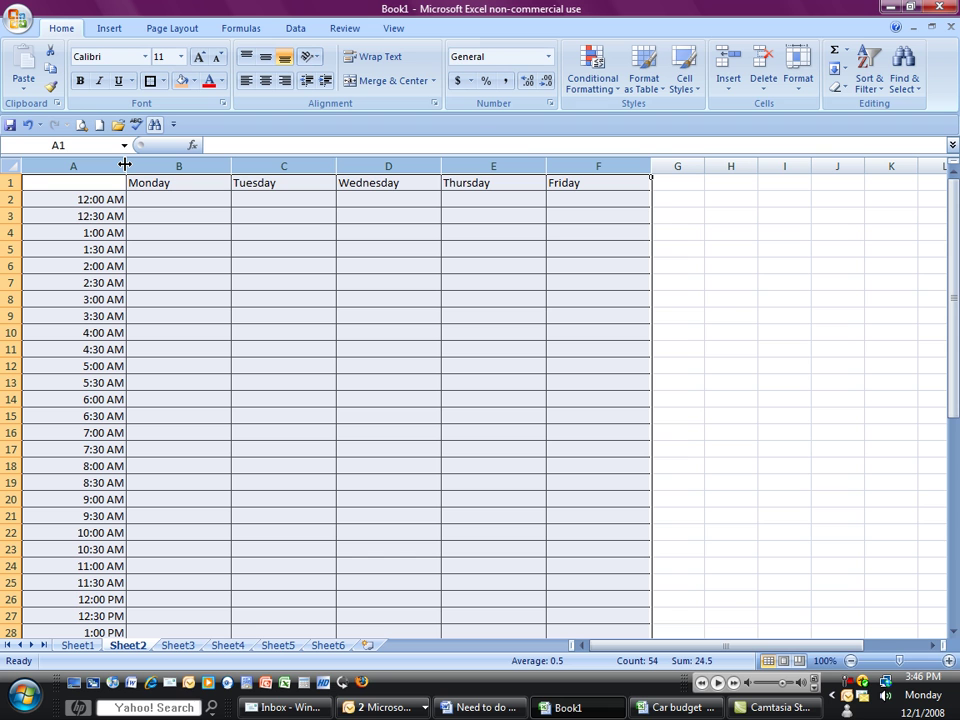
Step: Increase the schedule rows' height to 27.75
click(8, 182)
drag(8, 182, 8, 632)
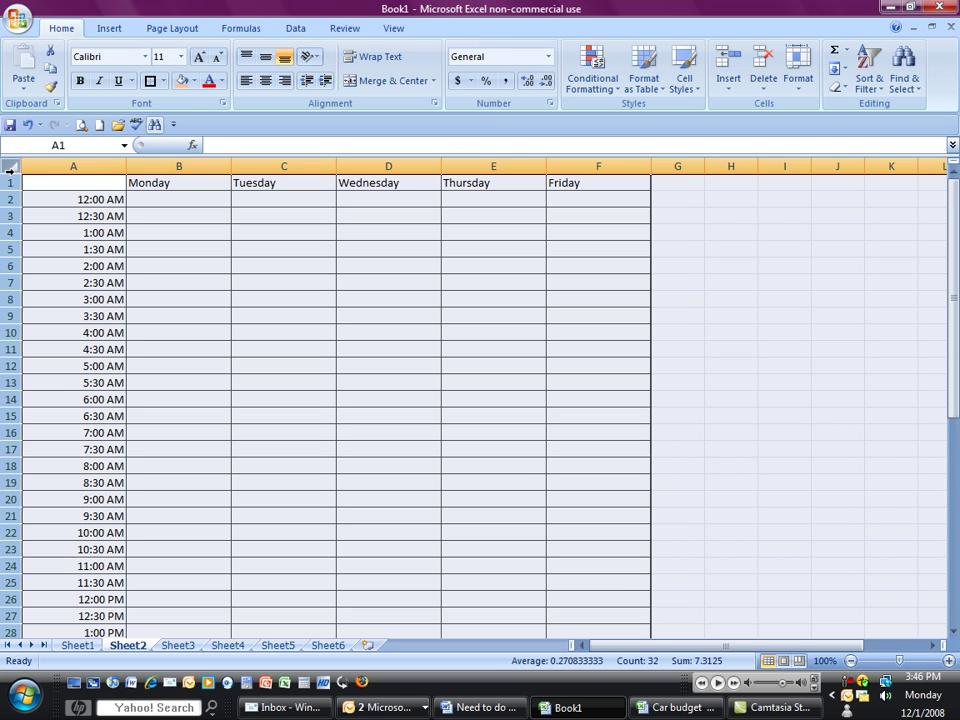
drag(13, 190, 13, 206)
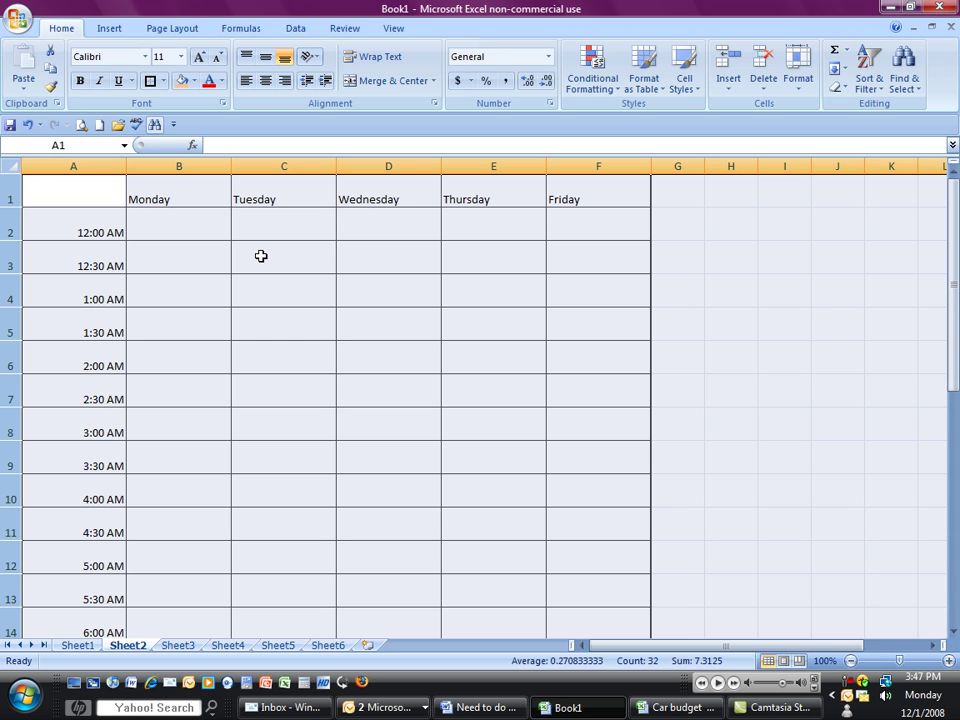
Step: Apply Center and Middle Align to the grid's day names and times
click(267, 82)
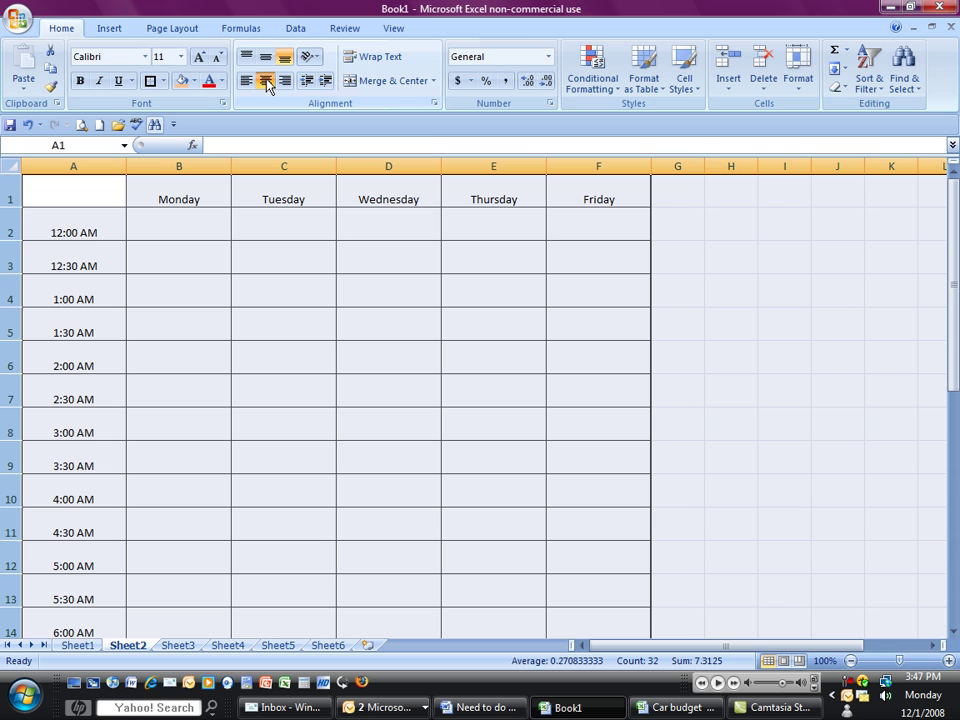
click(266, 58)
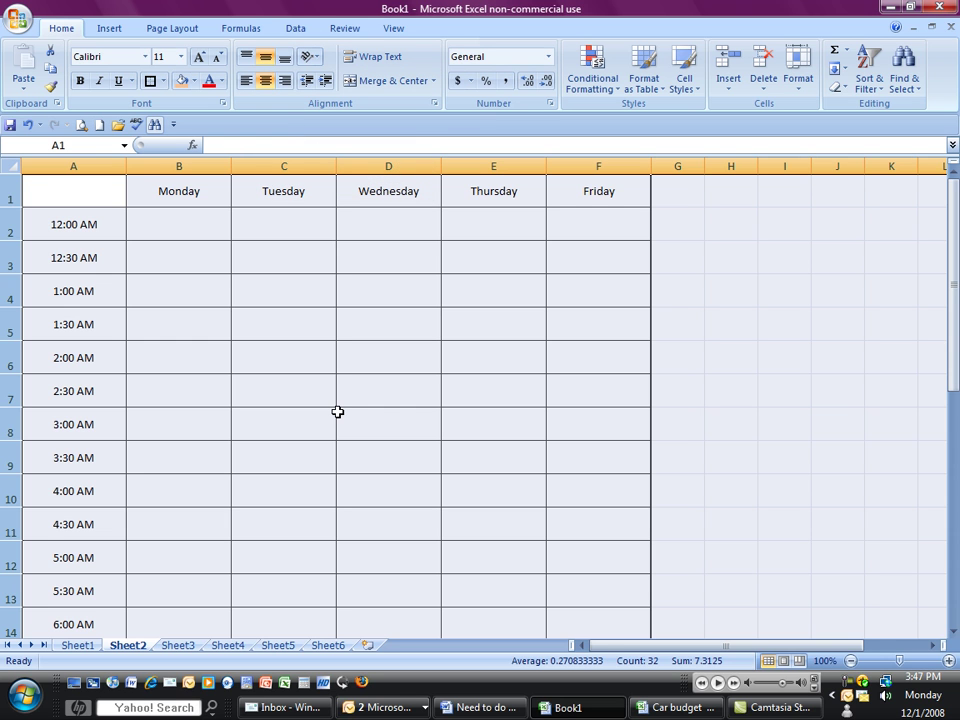
click(372, 420)
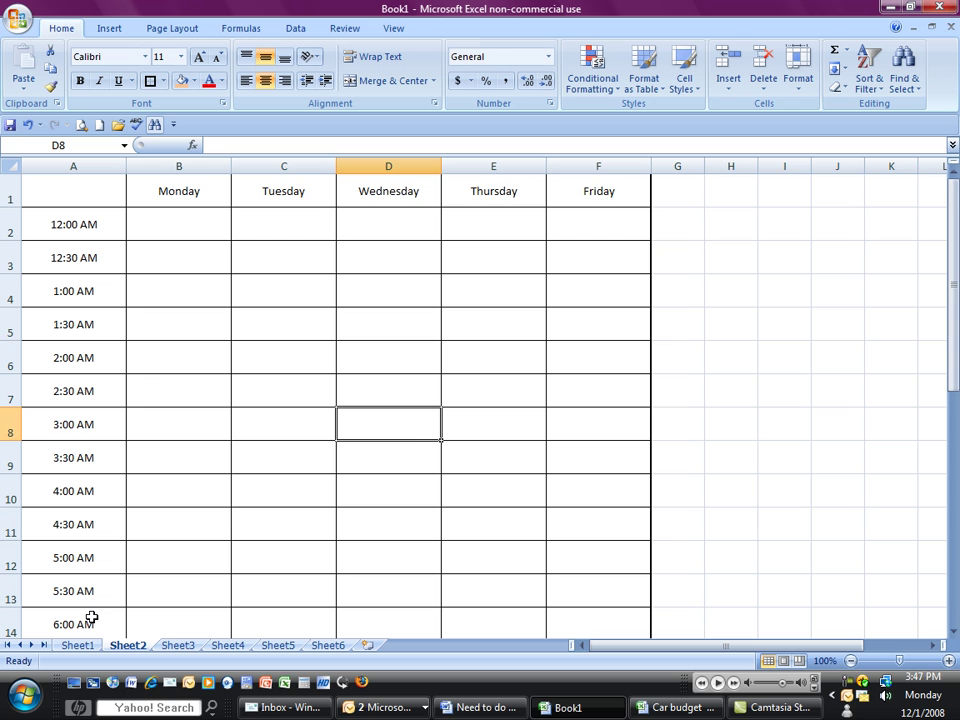
Step: Merge Monday's 12:00 AM–5:30 AM cells B2:B13 into one block
click(167, 623)
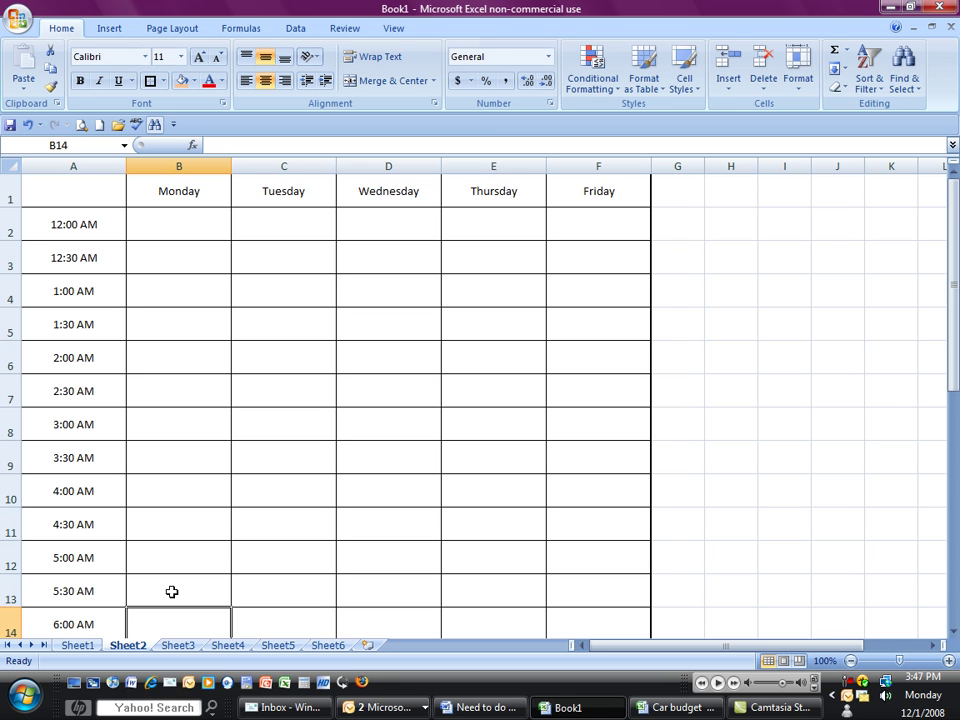
click(172, 586)
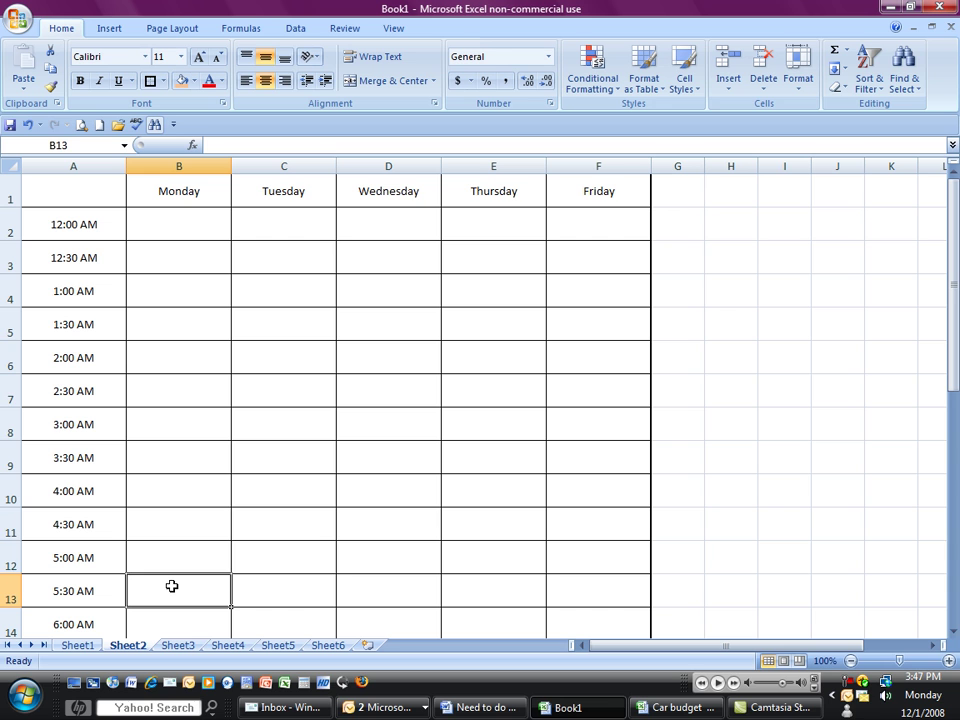
drag(172, 586, 175, 239)
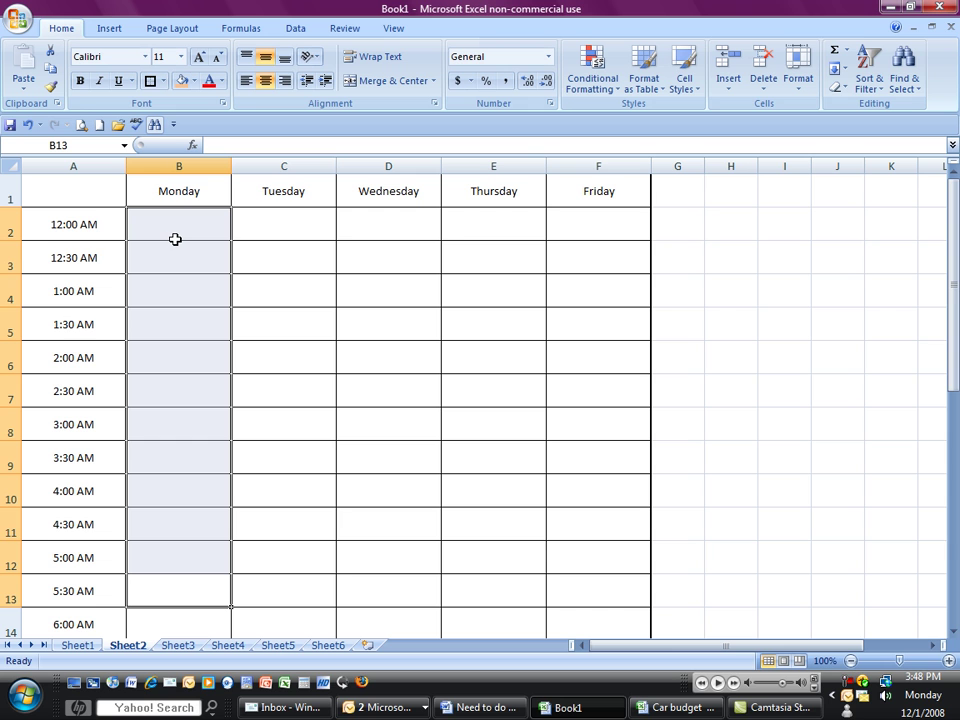
click(400, 80)
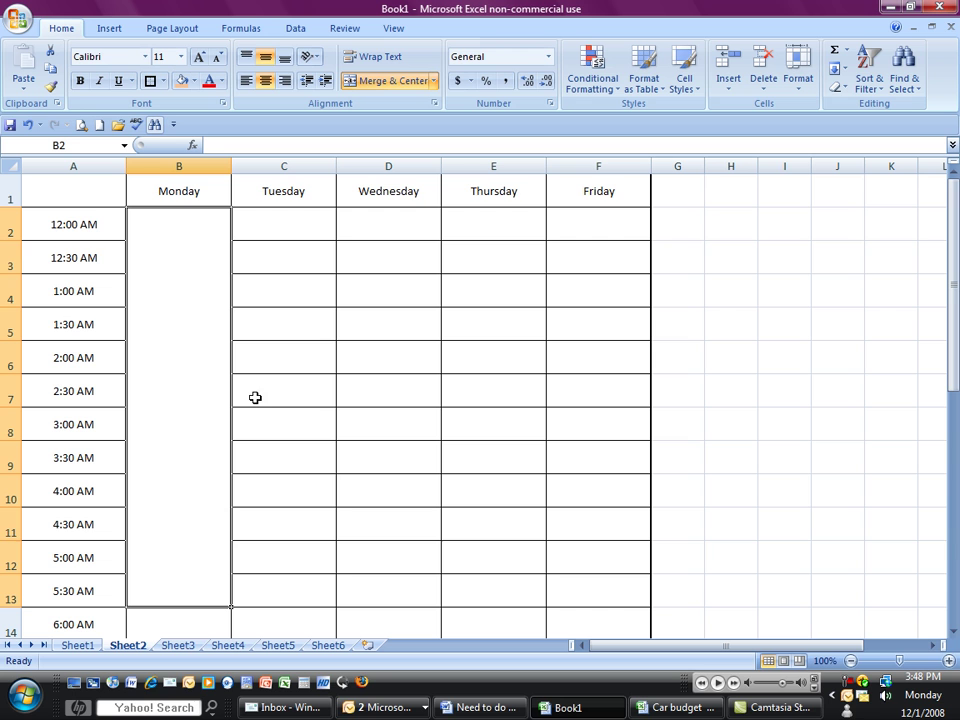
Step: Enter 'Sleep' in the merged Monday overnight block
double_click(171, 379)
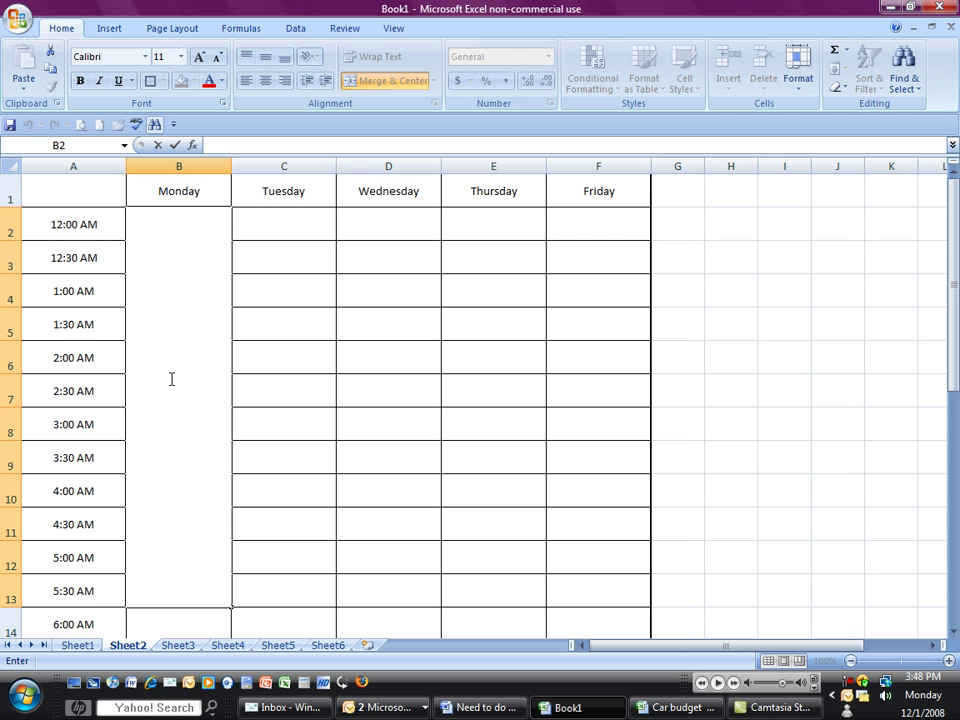
text(Sleep)
click(279, 422)
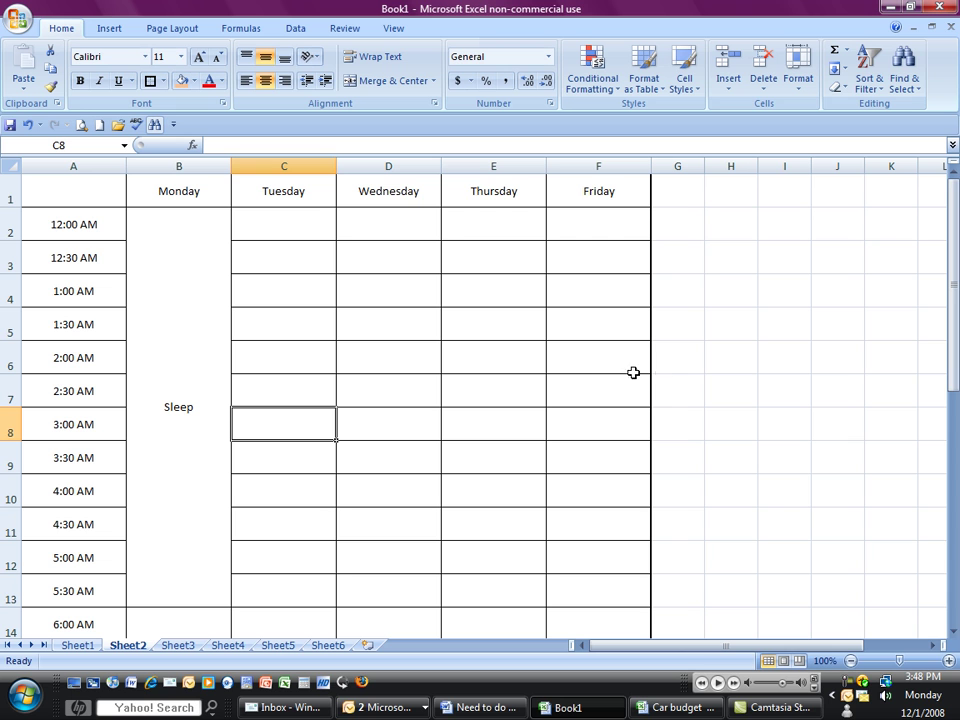
Step: Merge and center B18:B19 and enter 'College Algebra' in it
scroll(674, 373, down, 3)
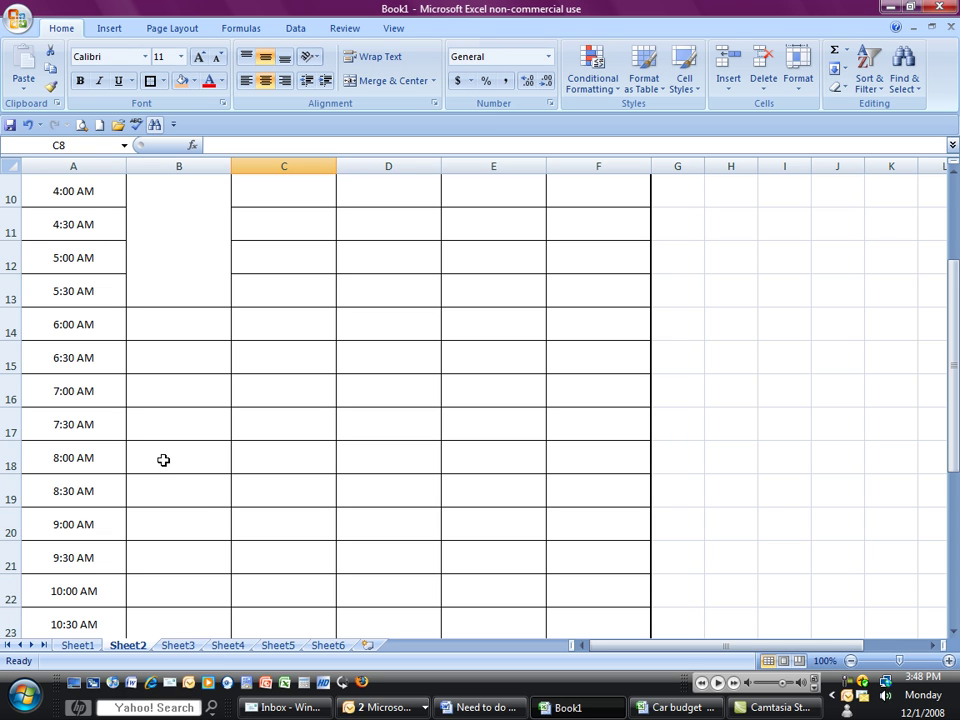
drag(163, 460, 172, 484)
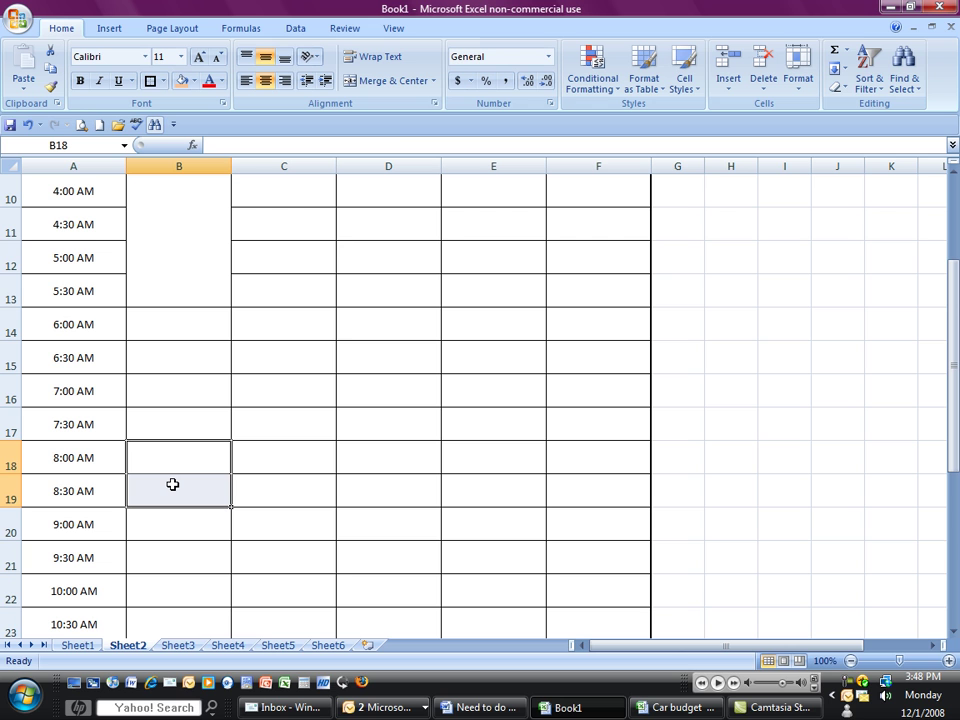
click(408, 88)
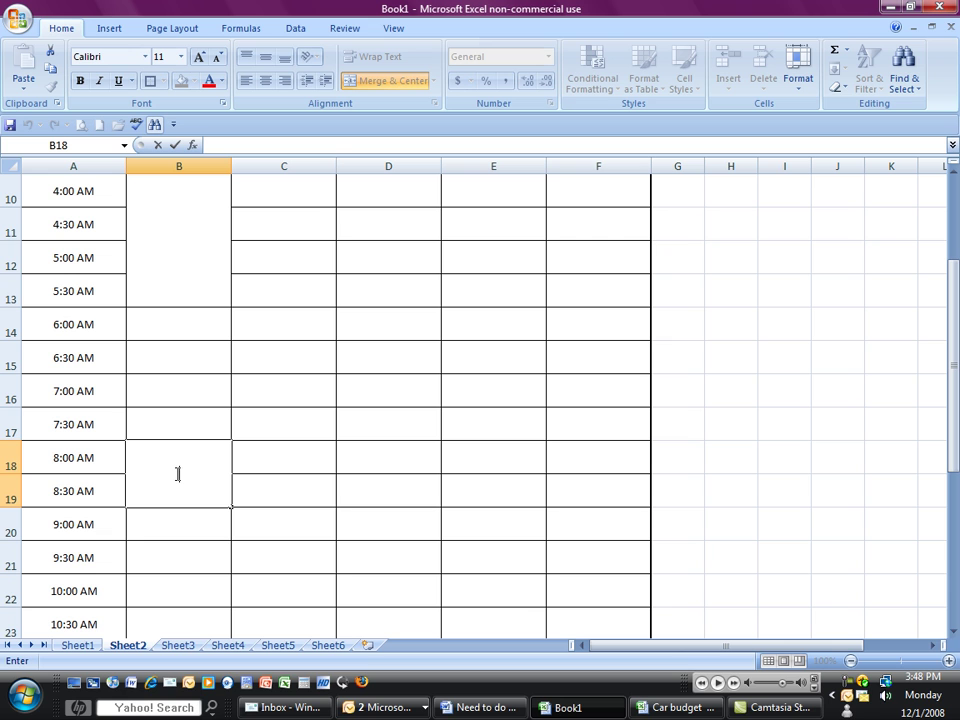
text(College )
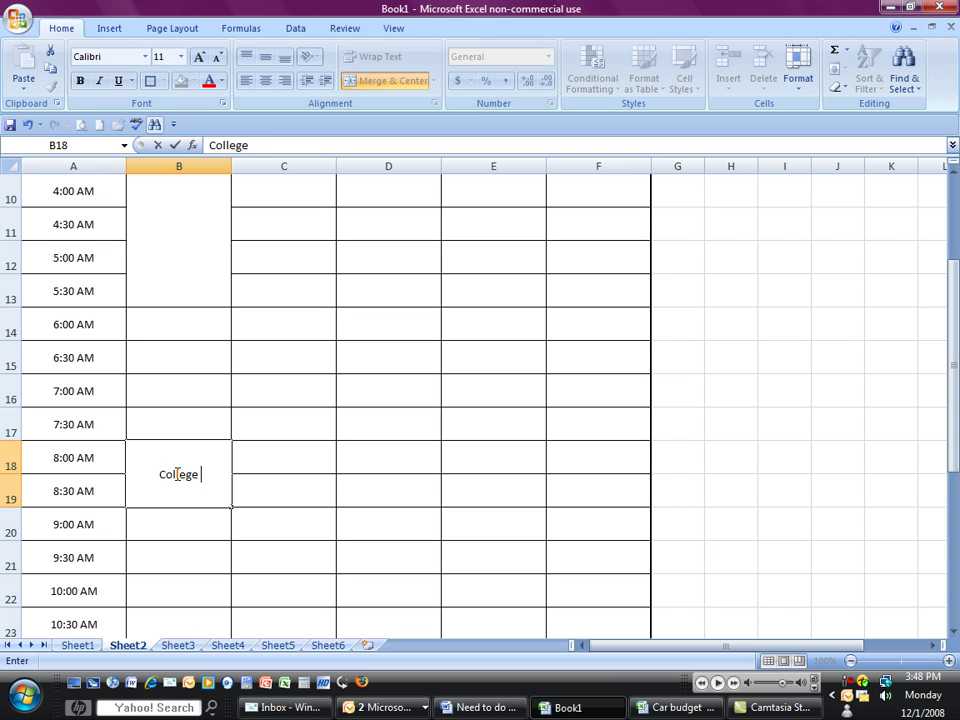
text(Algebra)
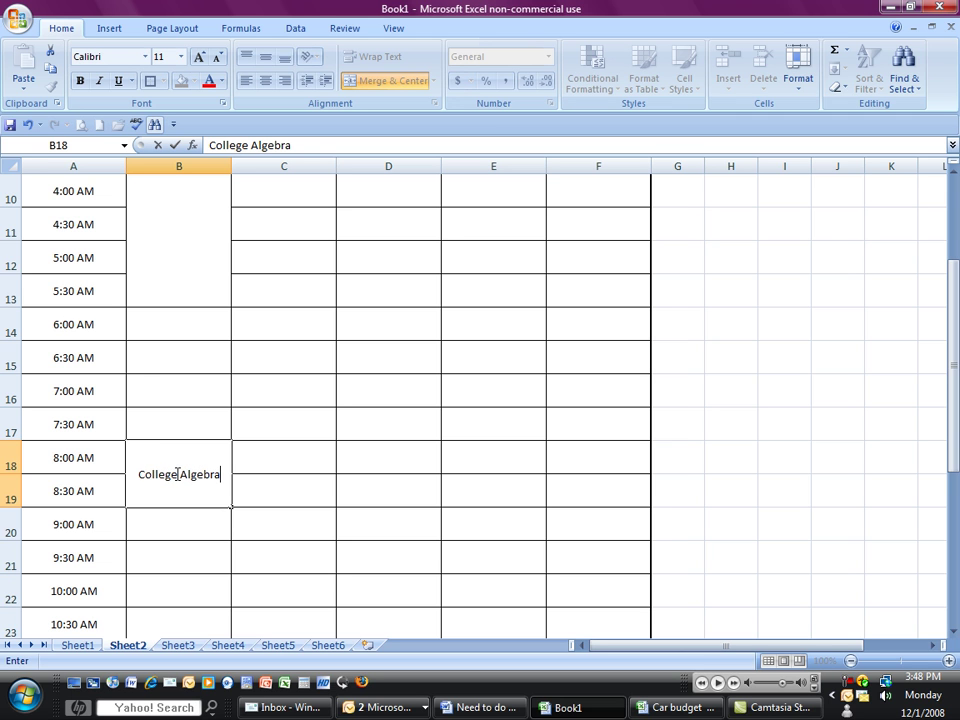
click(180, 543)
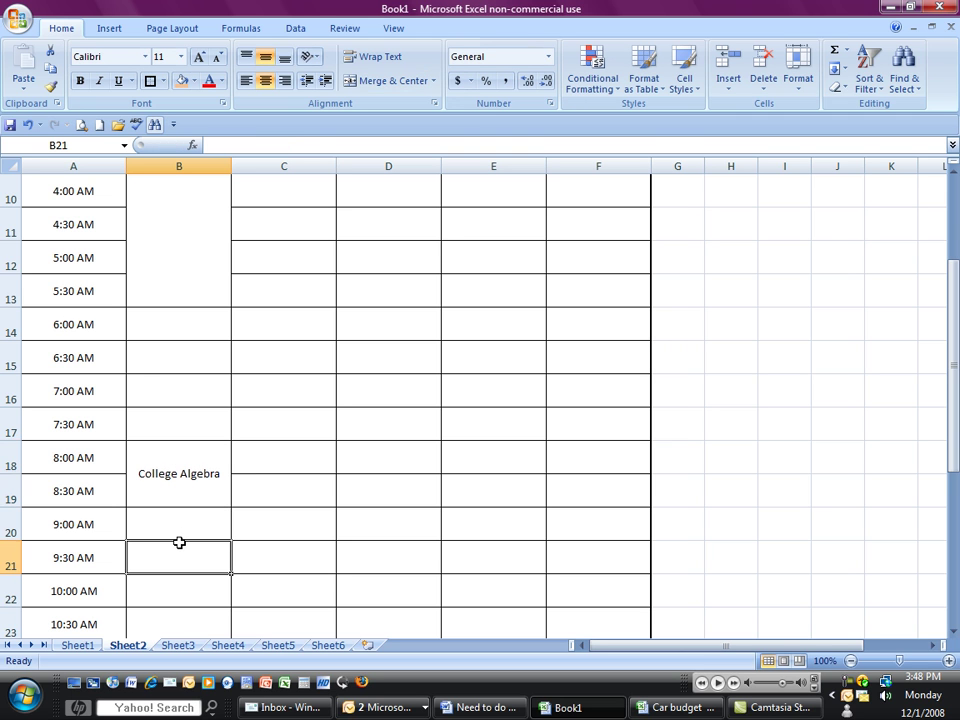
click(177, 483)
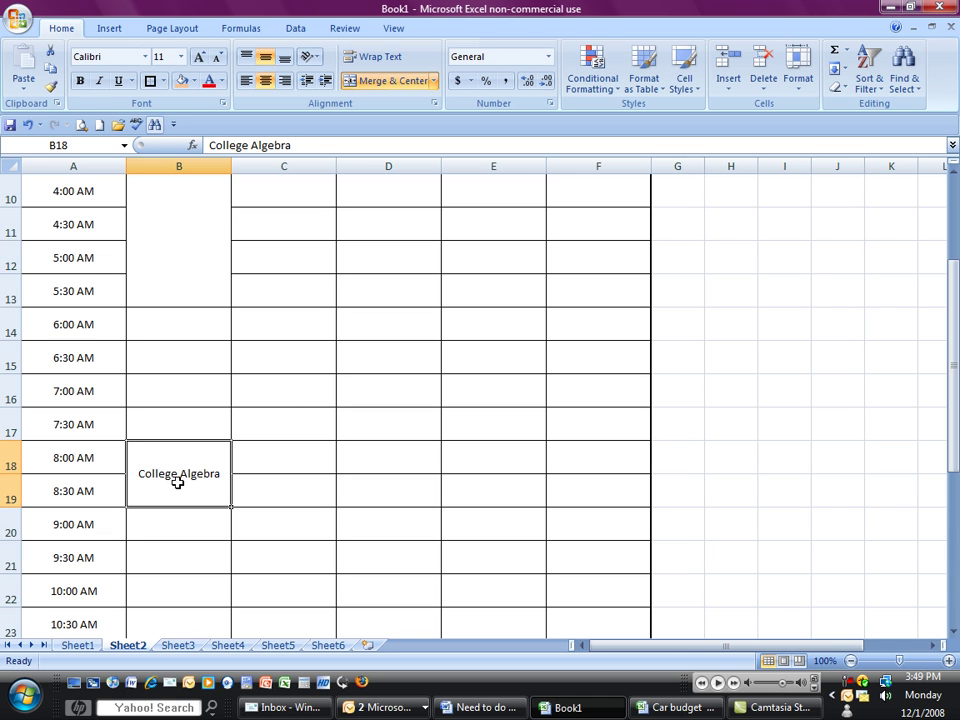
Step: Fill the College Algebra block with Aqua, Accent 5, Lighter 40%, then view Sheet3
click(195, 84)
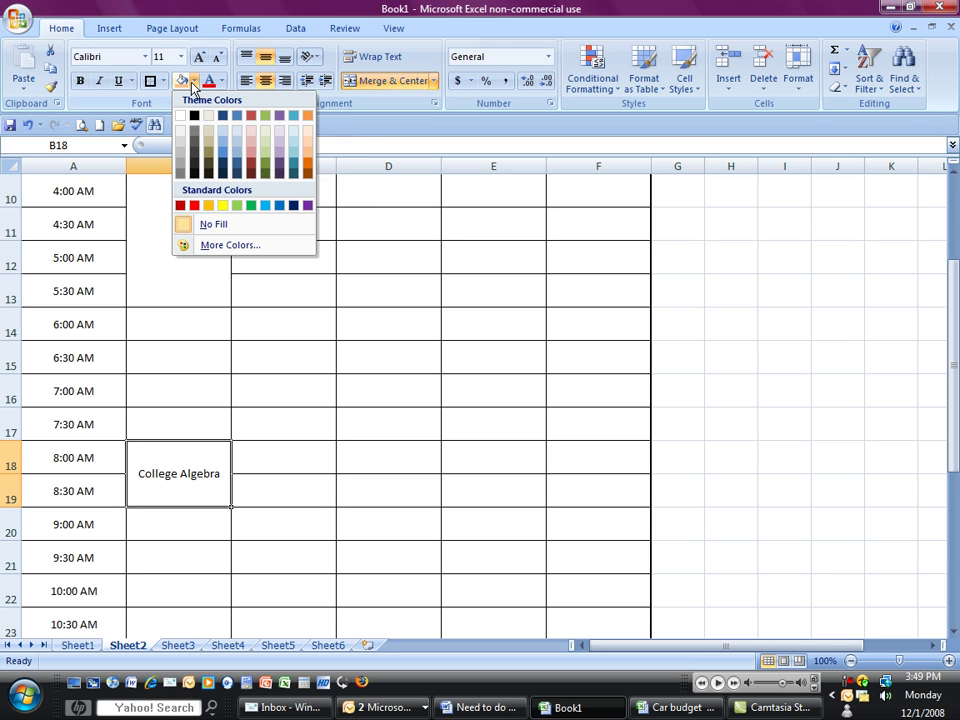
click(293, 153)
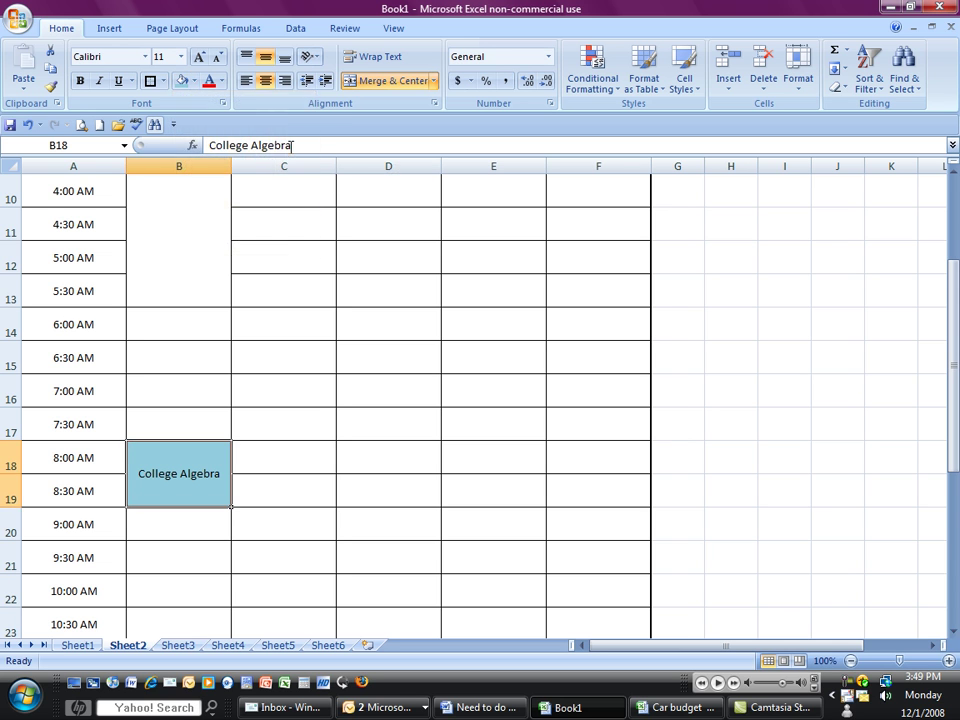
click(288, 466)
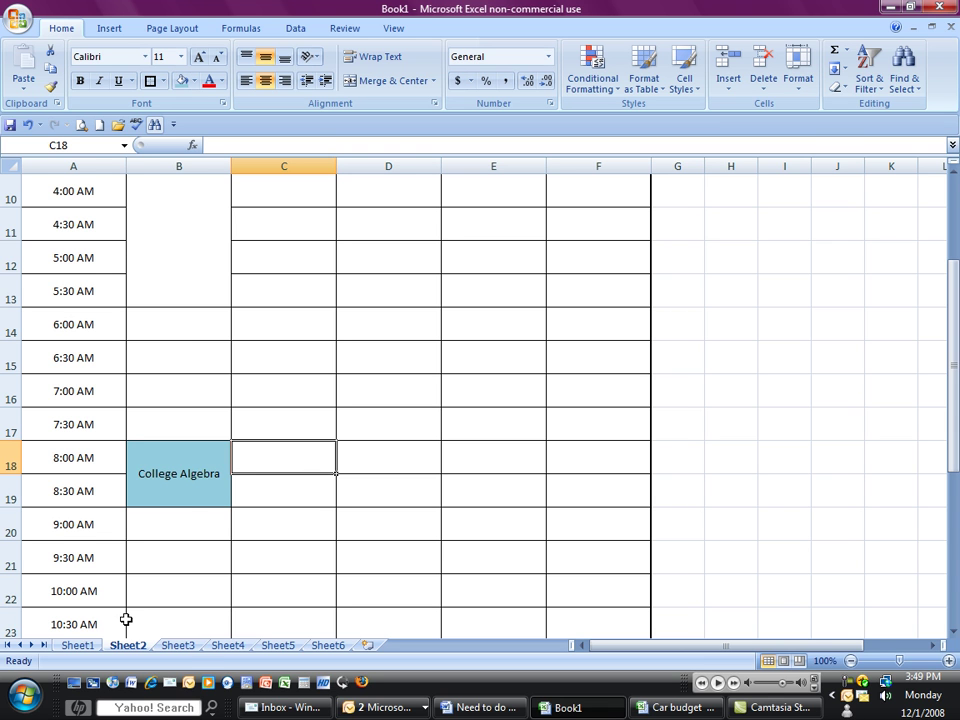
click(180, 646)
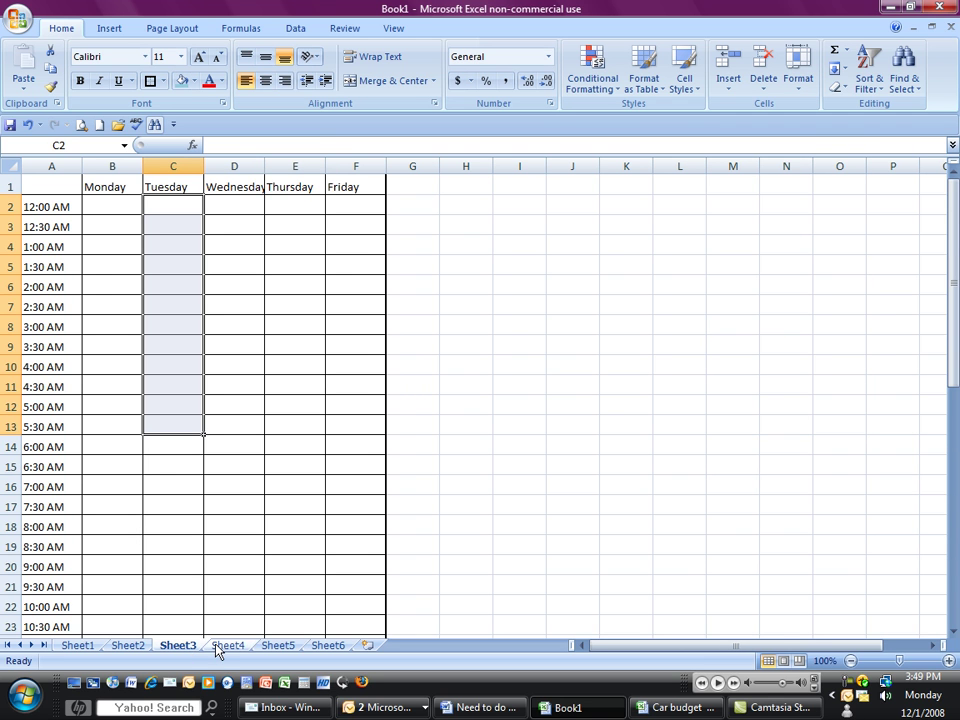
Step: Browse Sheet4's colour-coded schedule, glance at Sheet5, and select Monday's Instructional Technology block
click(220, 646)
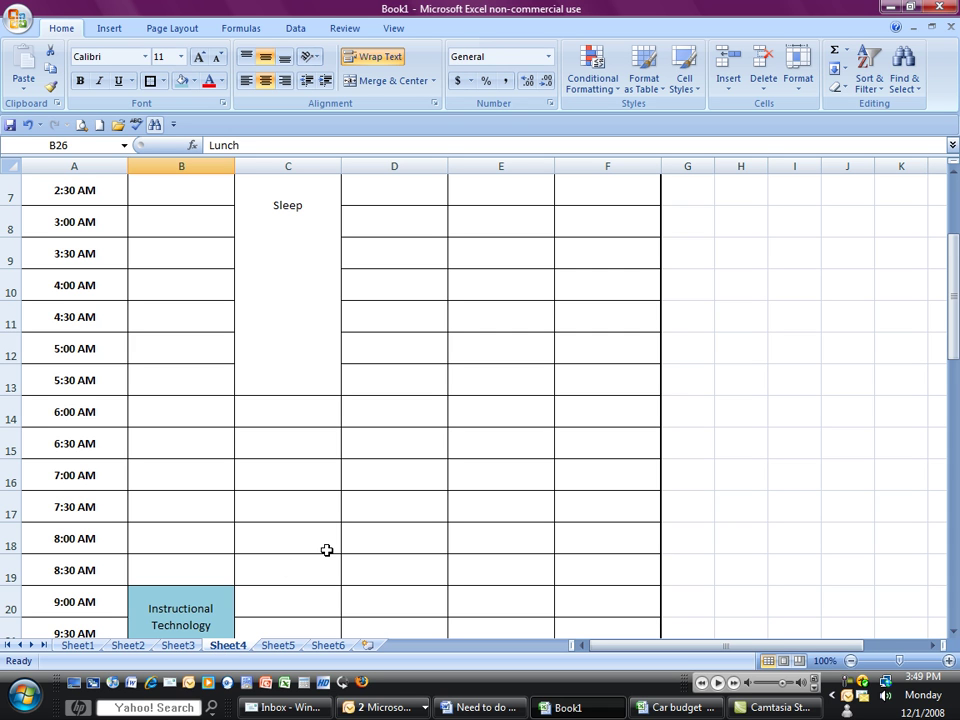
scroll(326, 550, down, 4)
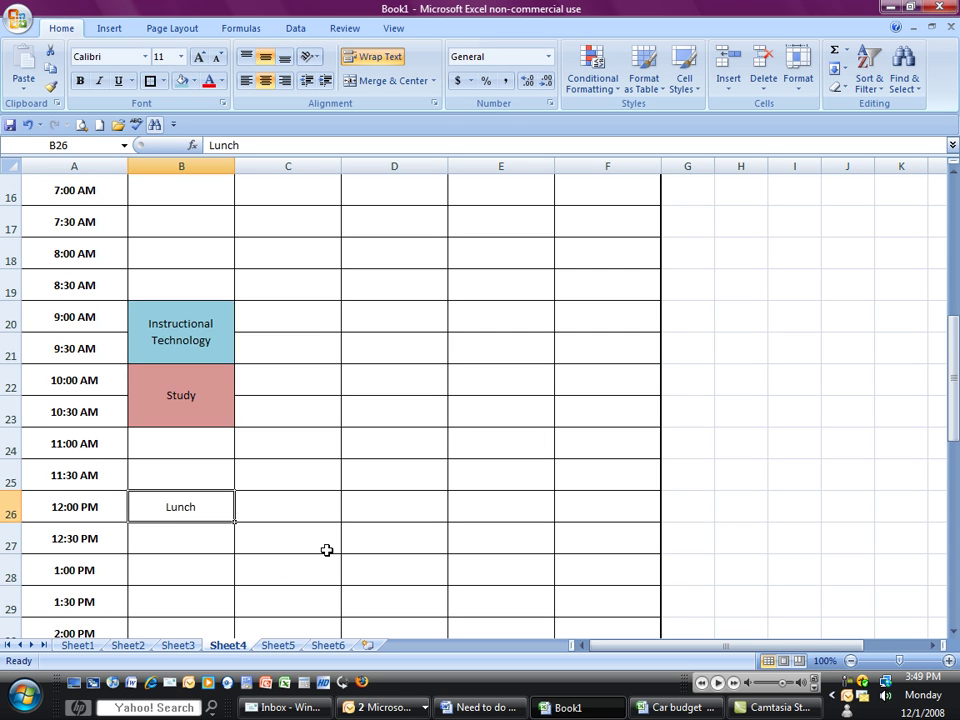
scroll(326, 550, down, 2)
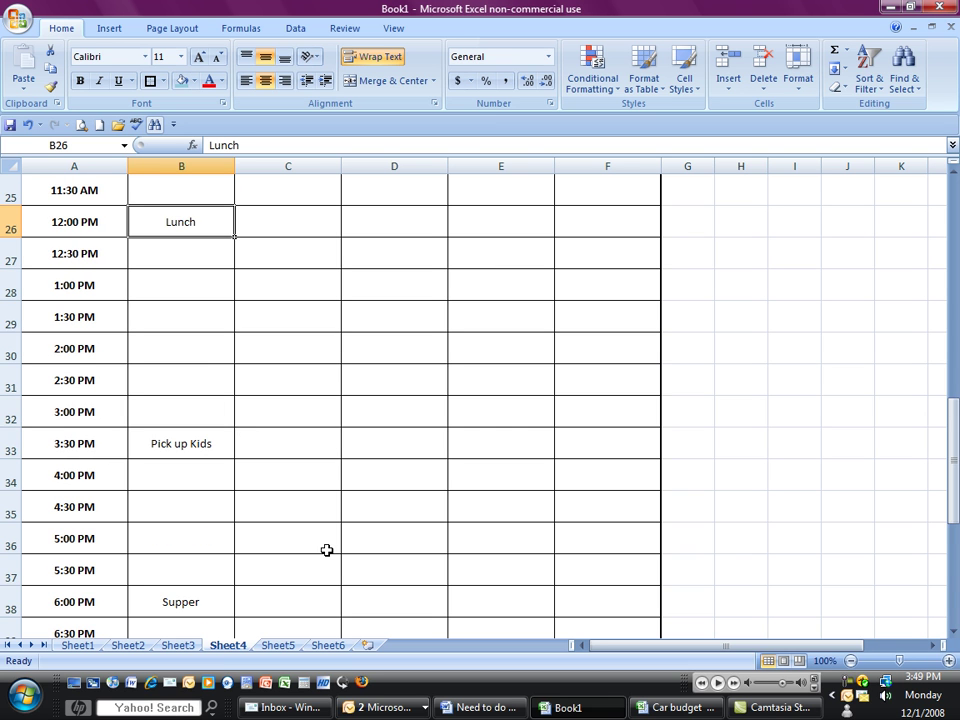
scroll(326, 550, down, 5)
scroll(326, 550, up, 4)
scroll(326, 550, up, 6)
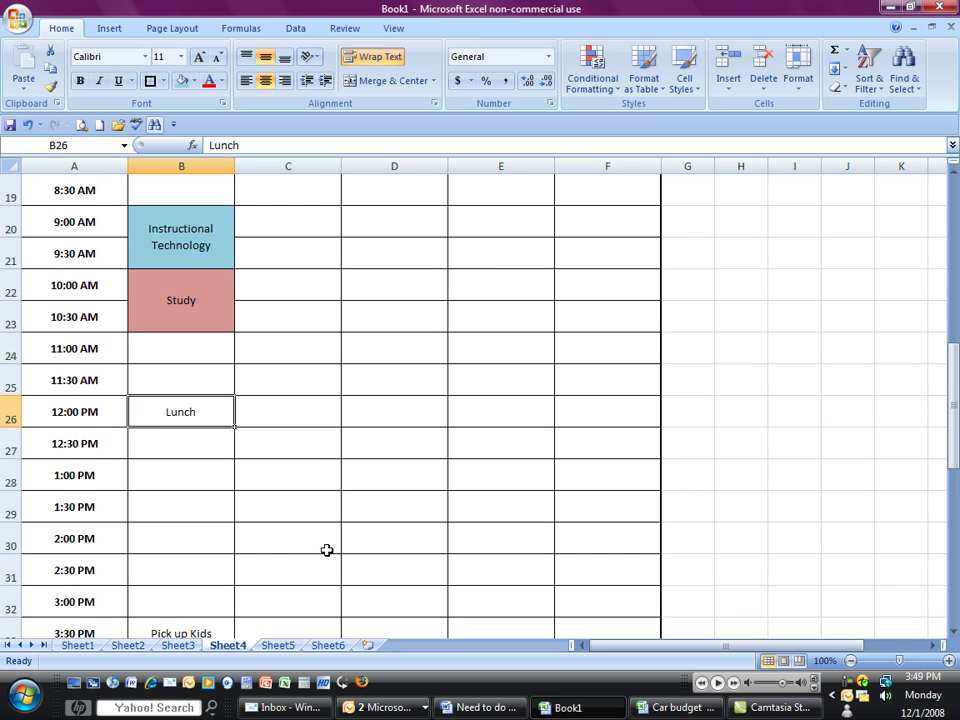
scroll(326, 550, up, 3)
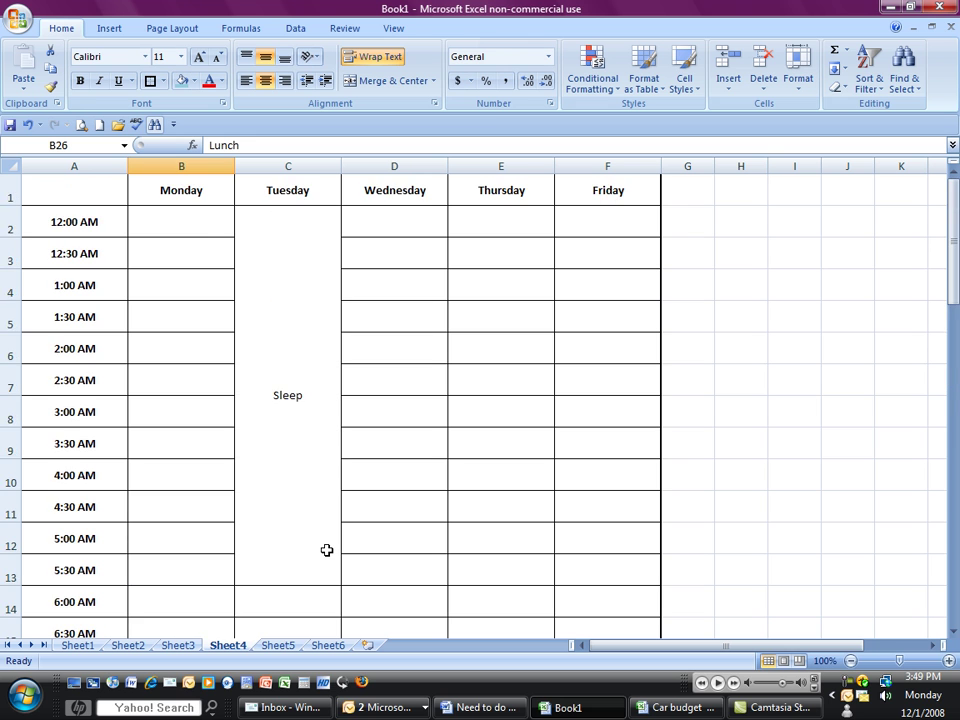
scroll(326, 550, down, 5)
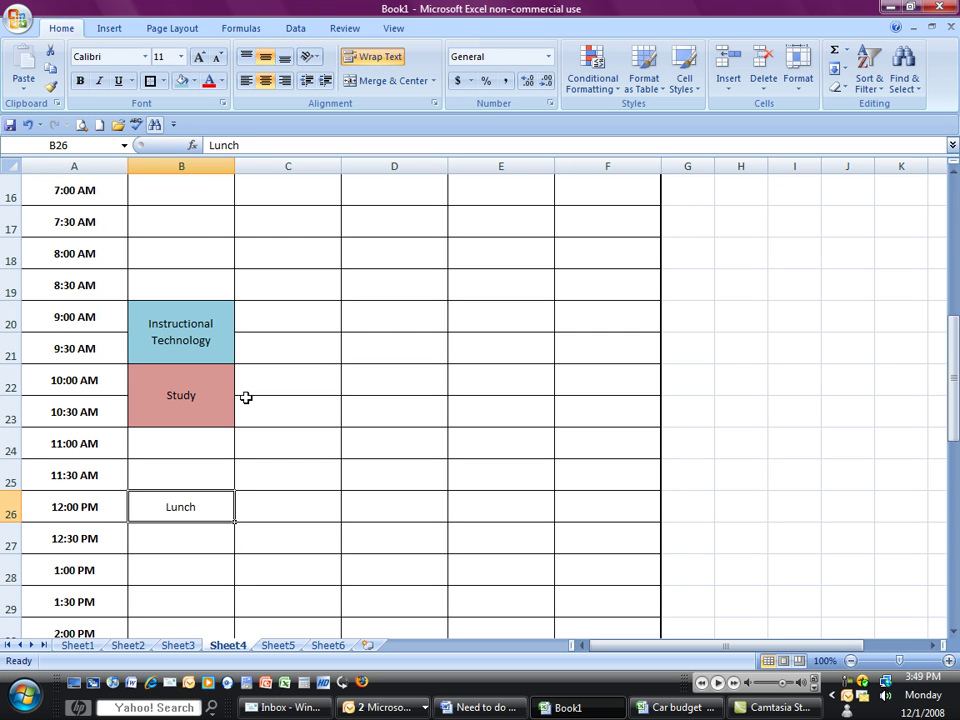
click(279, 646)
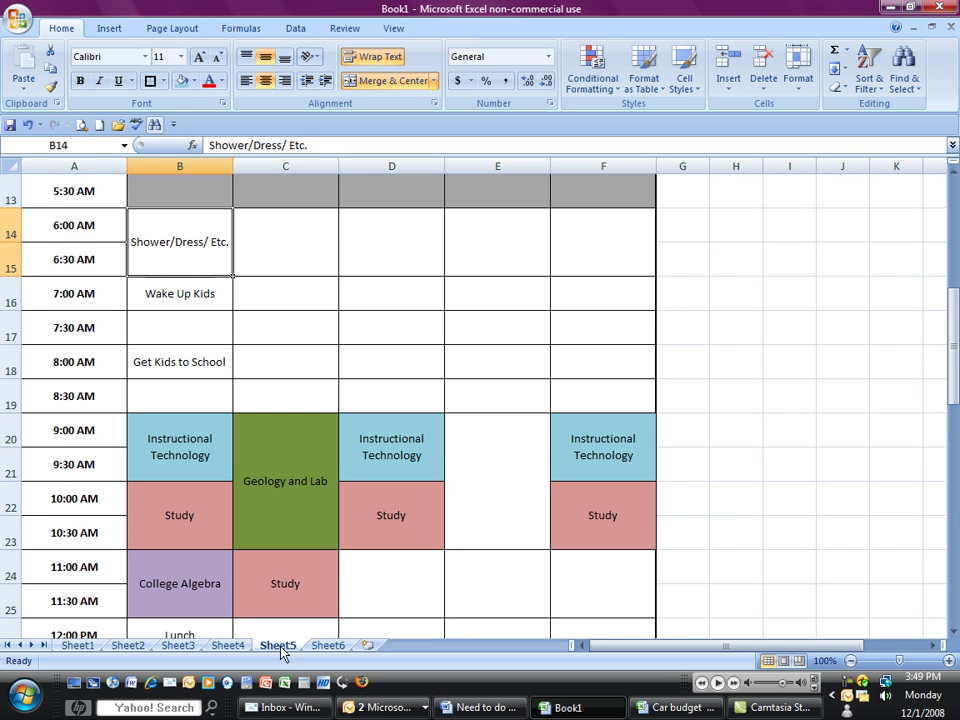
click(243, 648)
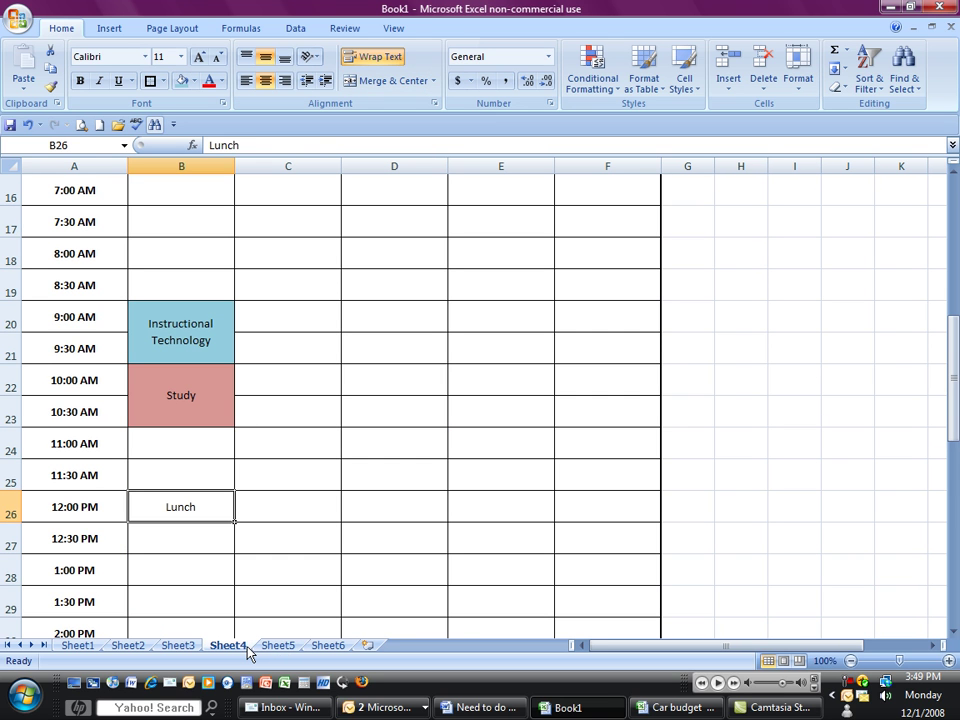
click(205, 329)
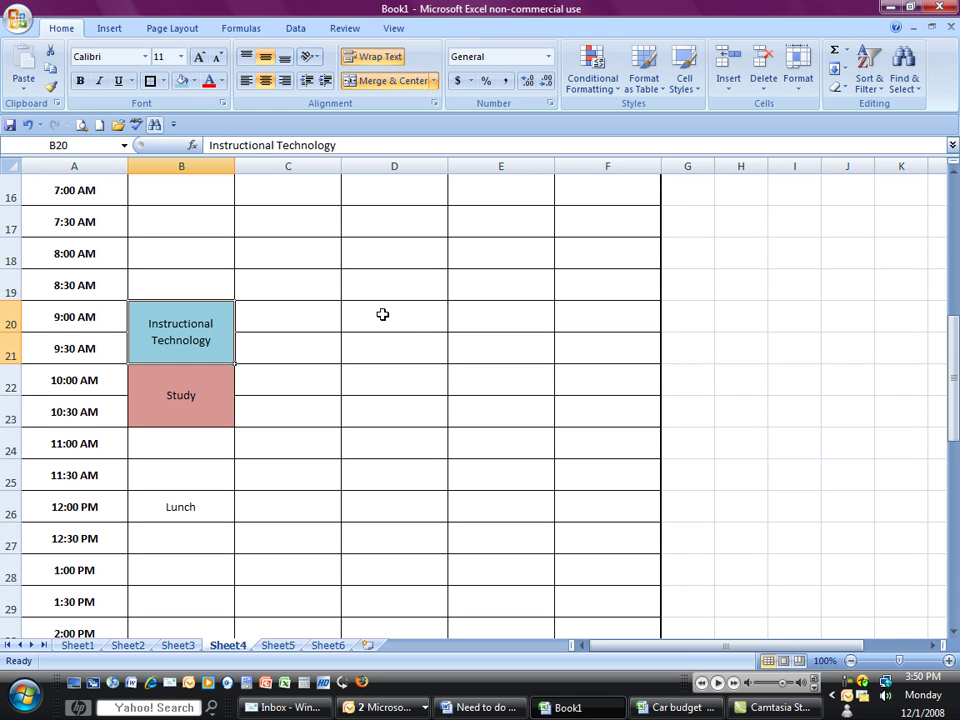
Step: Merge Wednesday's D20:D21 and Friday's F20:F21 into single 9:00 AM cells
drag(382, 314, 382, 337)
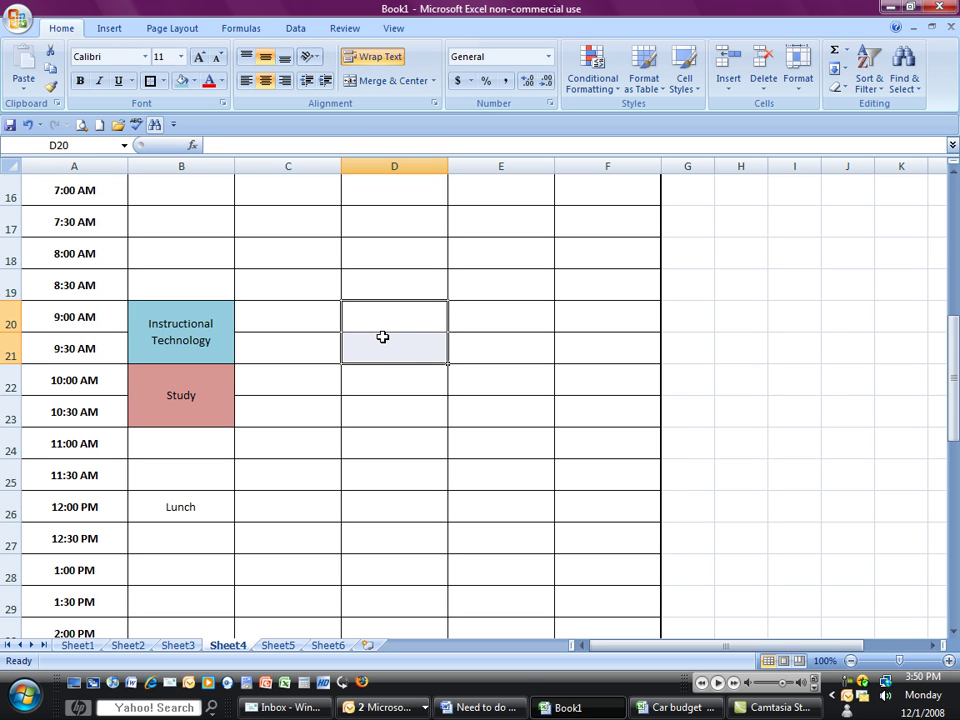
click(384, 83)
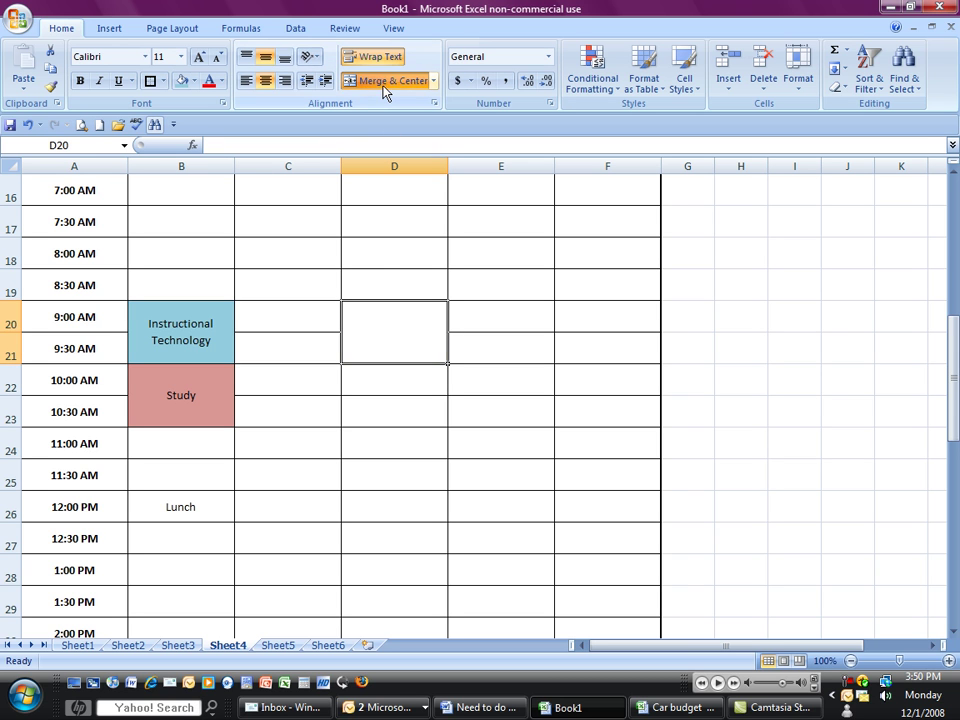
click(589, 325)
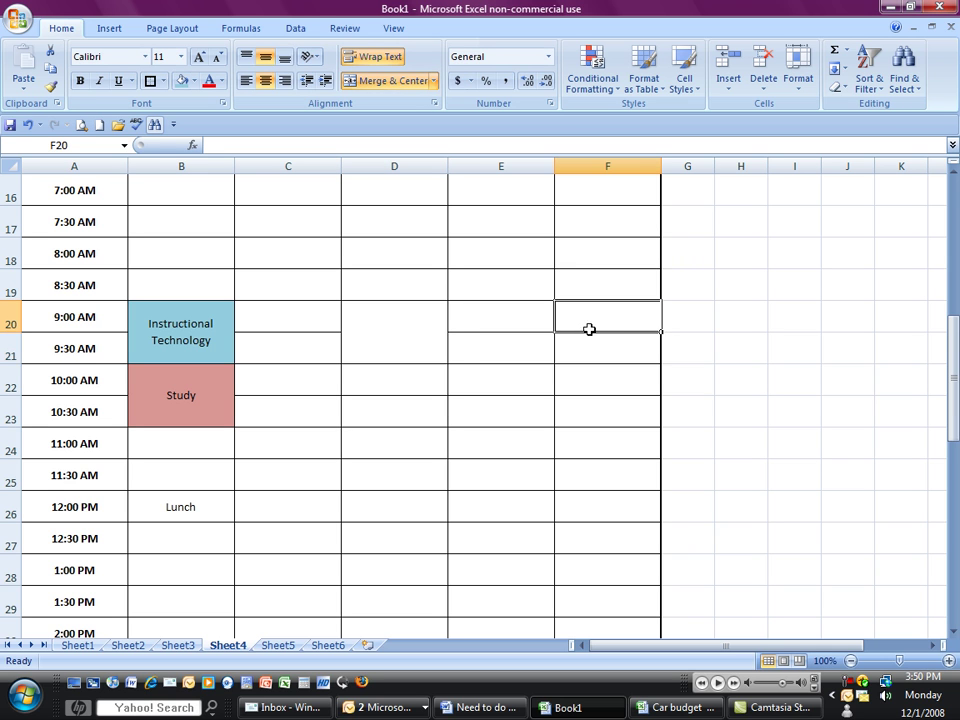
drag(589, 329, 589, 343)
click(407, 84)
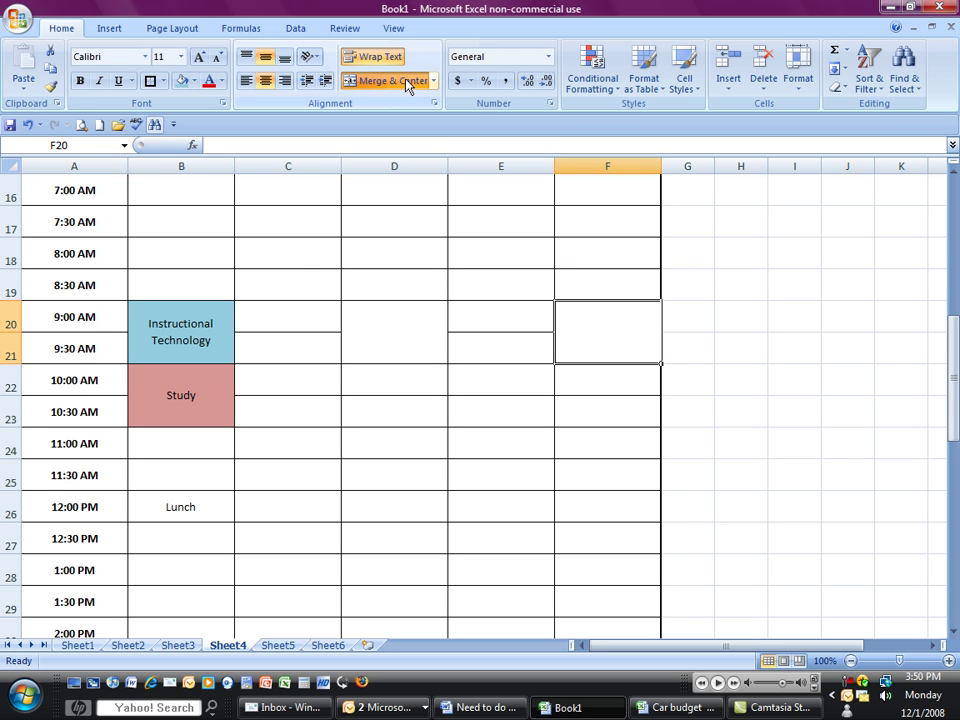
click(199, 340)
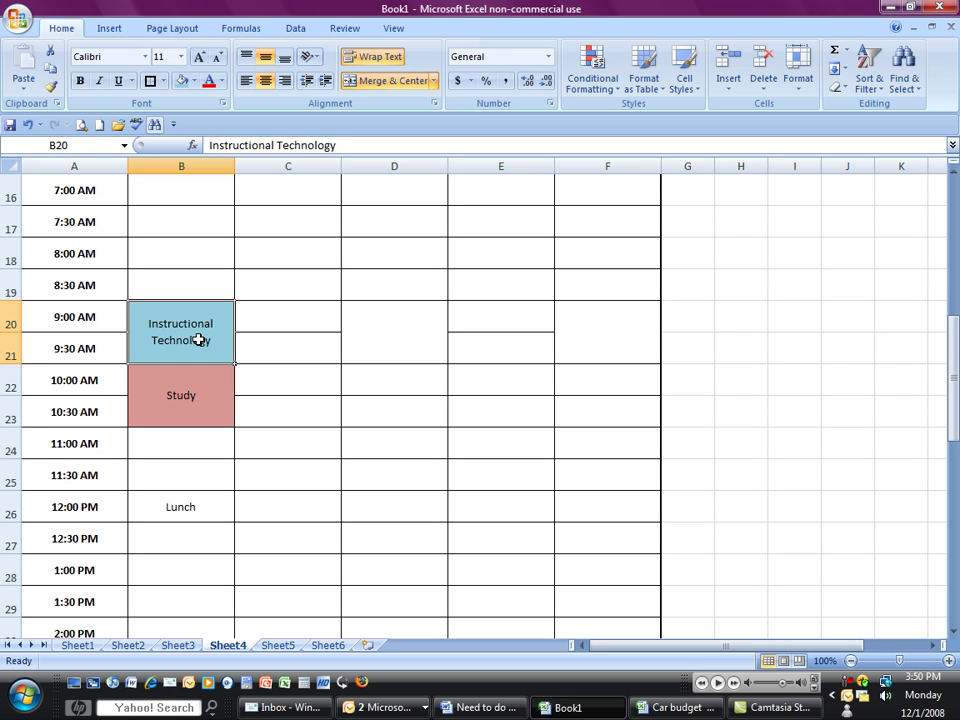
Step: Copy the Instructional Technology block from B20 into the merged D20 and F20 blocks
right_click(199, 340)
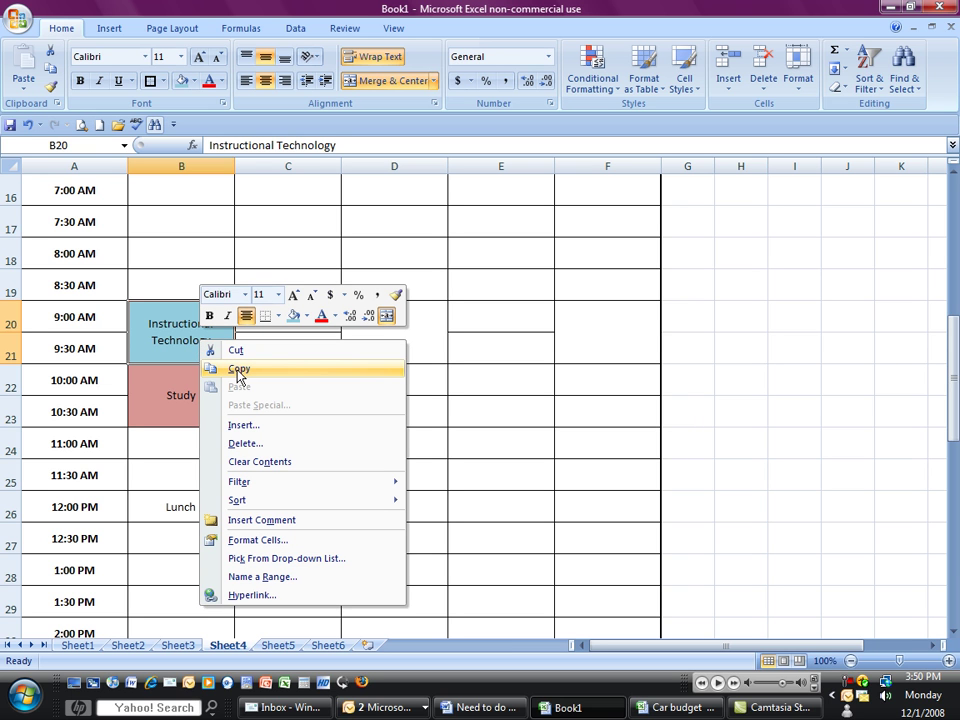
click(238, 370)
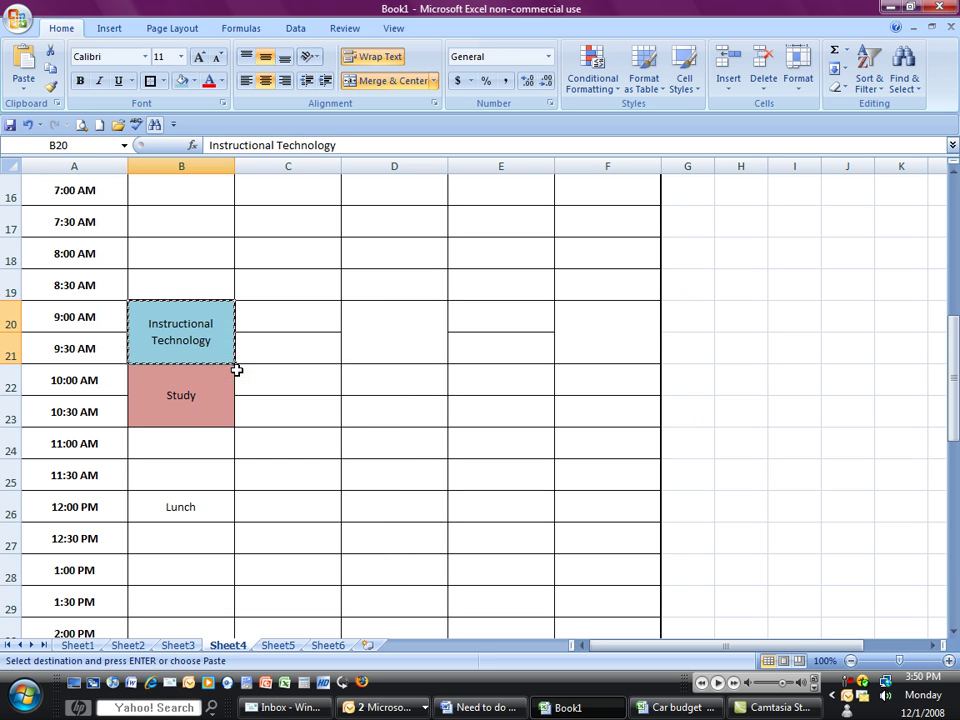
click(387, 351)
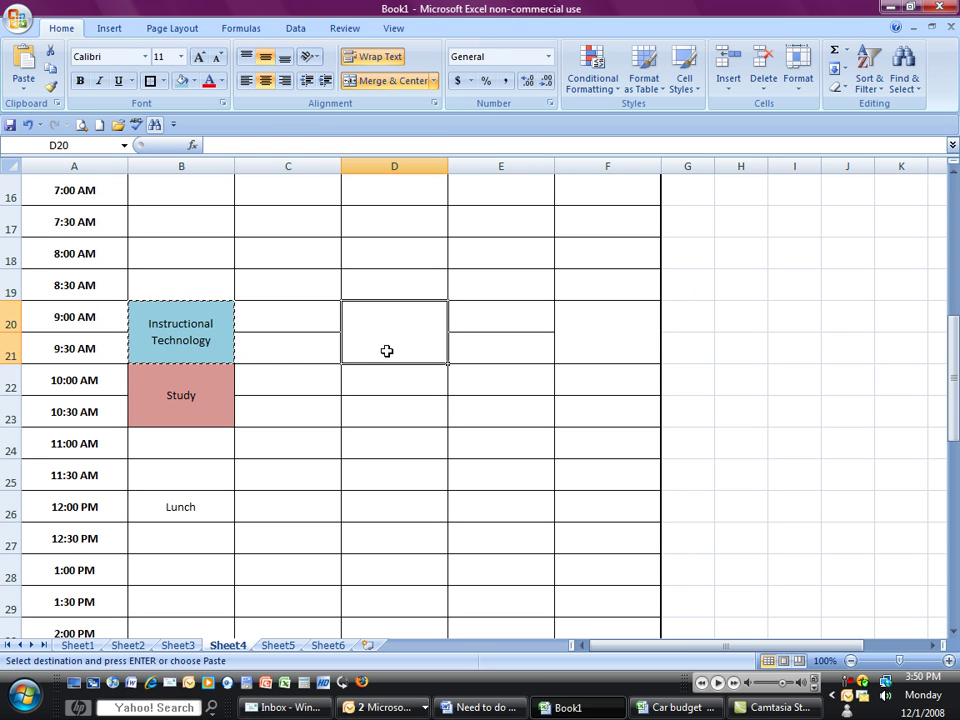
ctrl+click(595, 352)
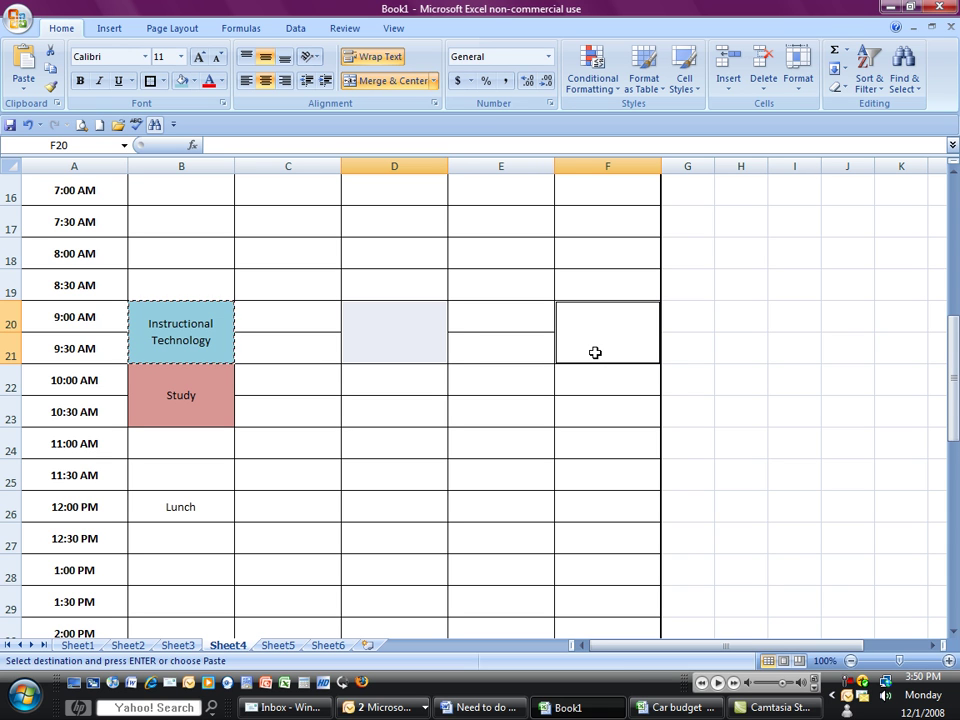
right_click(595, 352)
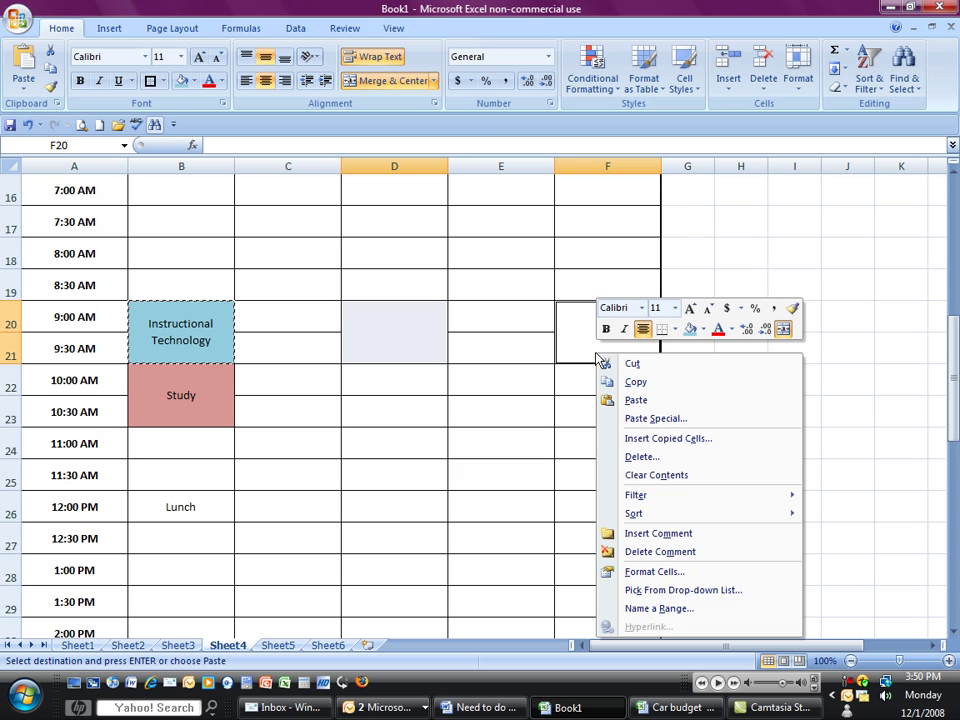
click(636, 401)
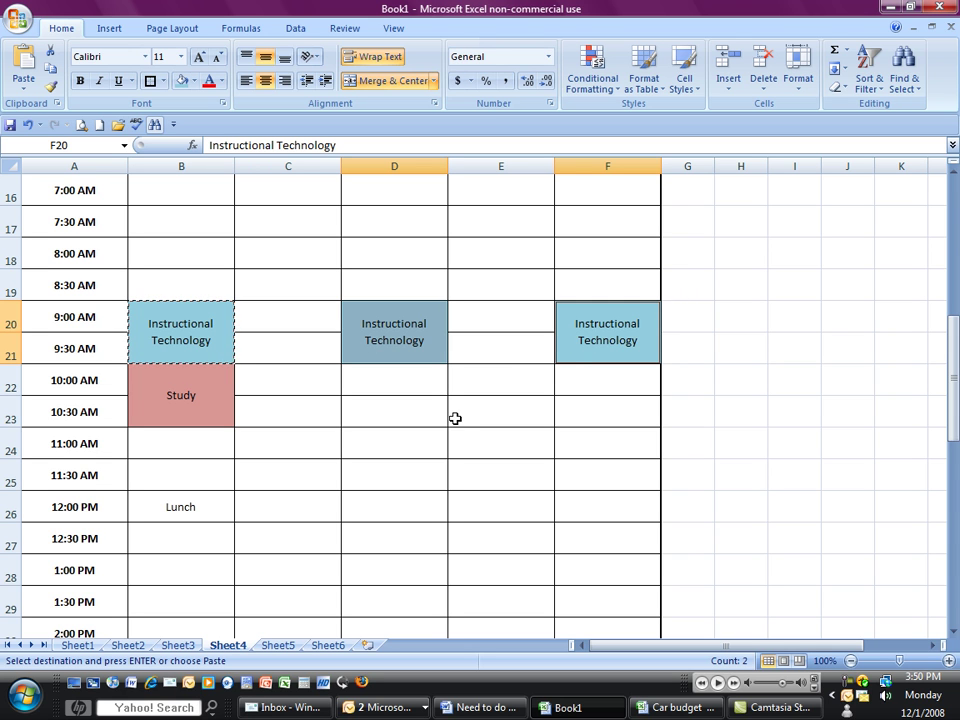
click(393, 422)
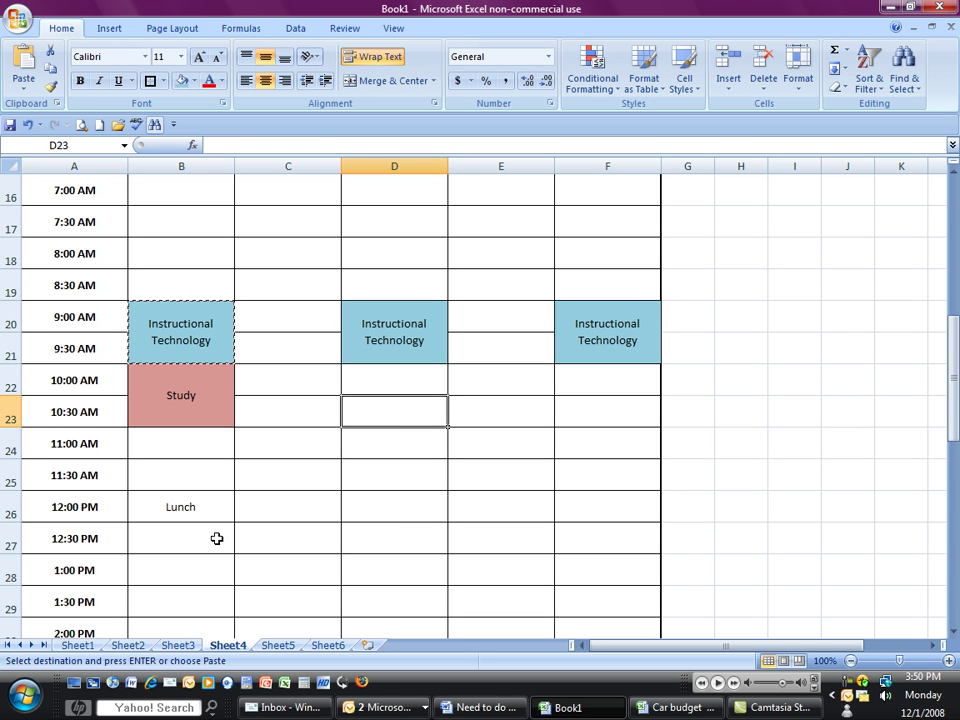
Step: Go to Sheet6 and review the colour-coded Monday–Friday schedule from top to bottom and back
click(320, 646)
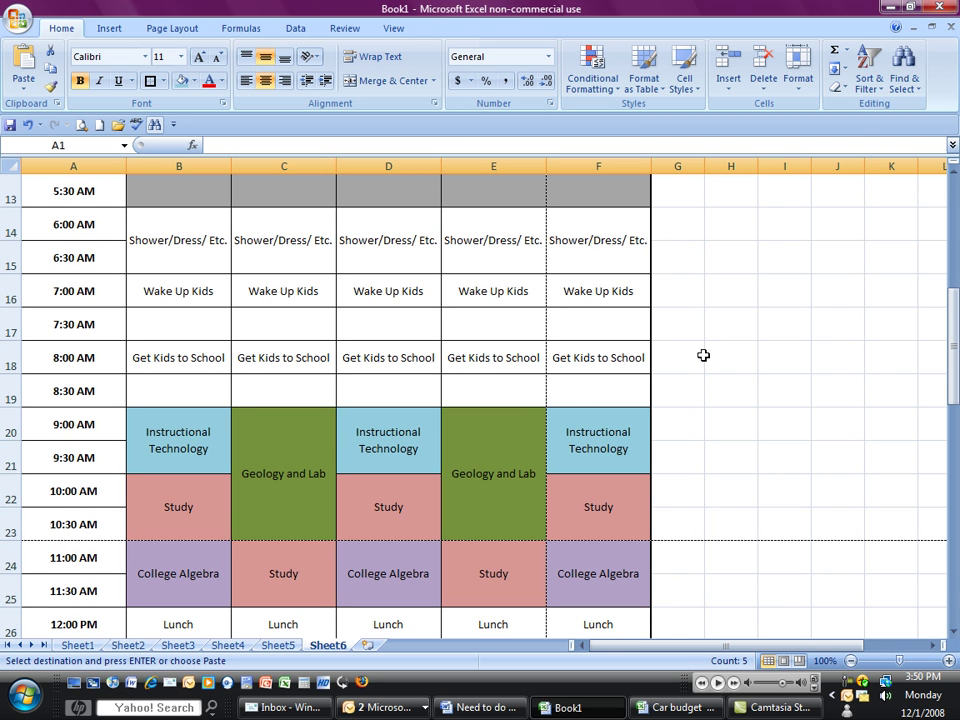
scroll(703, 355, up, 4)
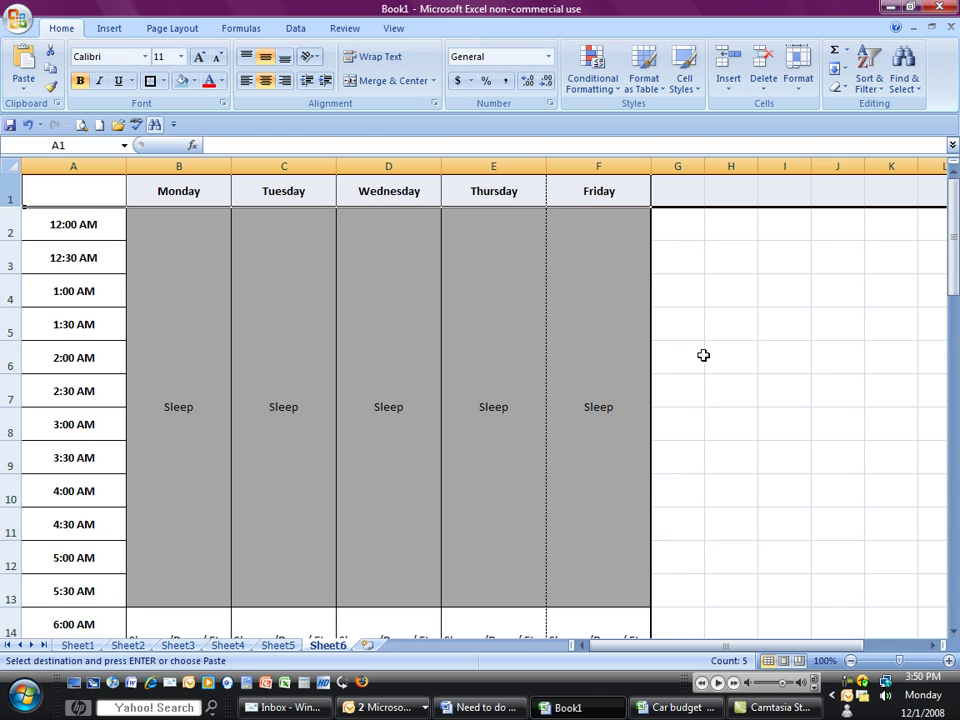
scroll(703, 355, down, 4)
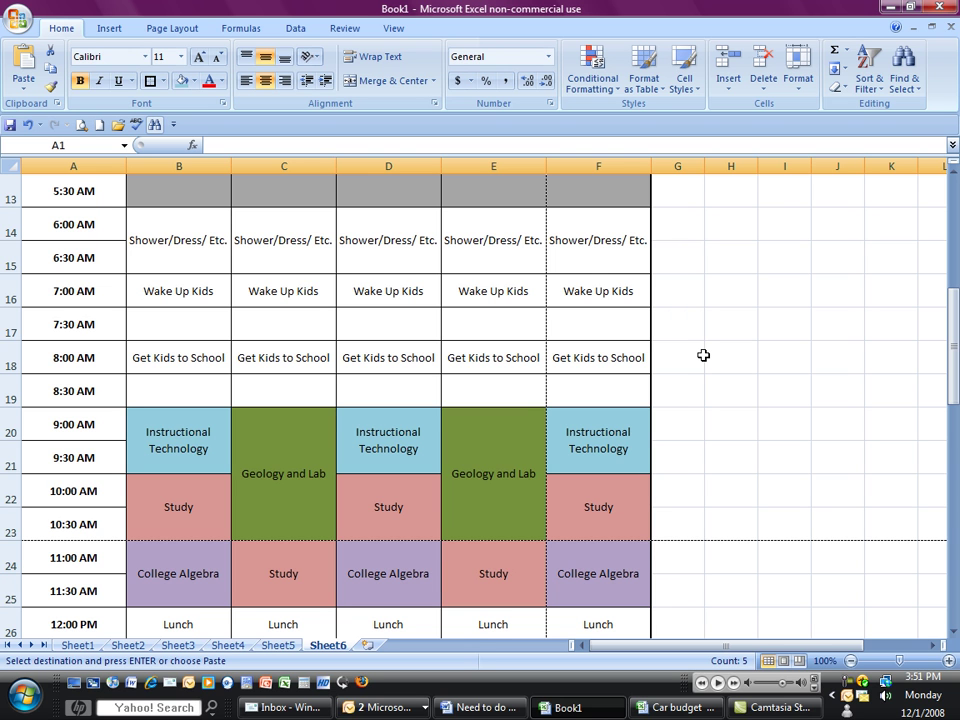
scroll(703, 355, down, 2)
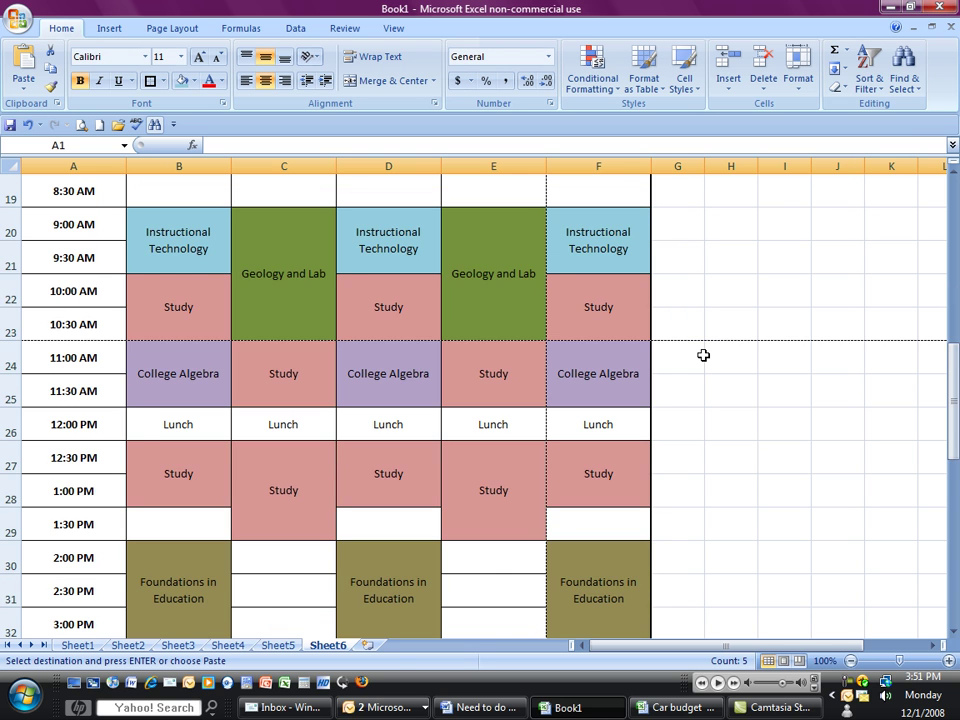
scroll(703, 355, down, 1)
scroll(703, 355, down, 1)
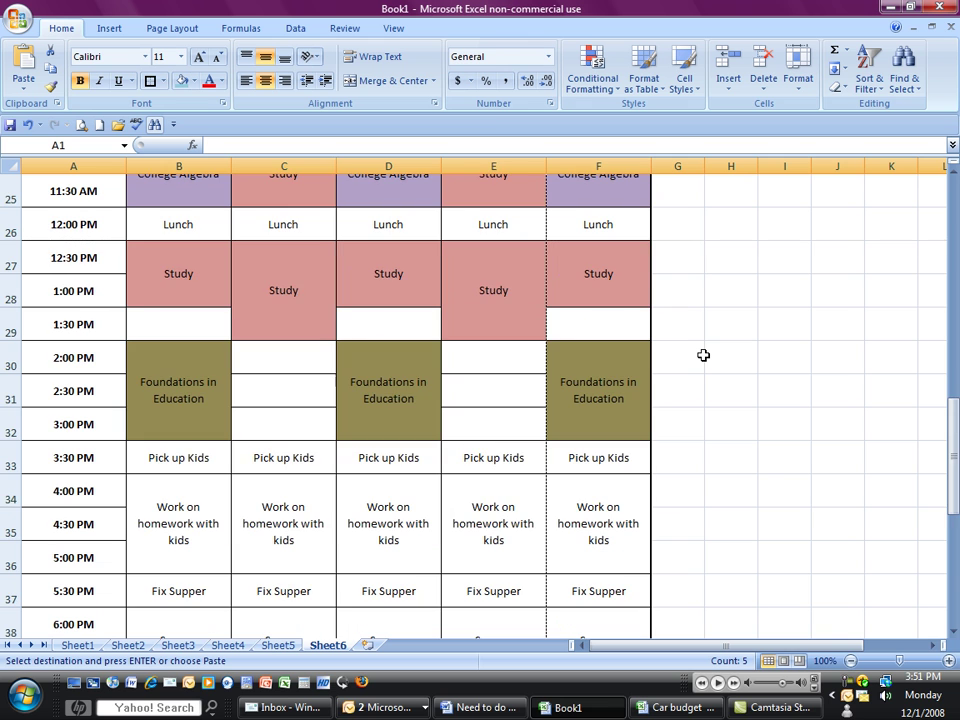
scroll(703, 355, down, 1)
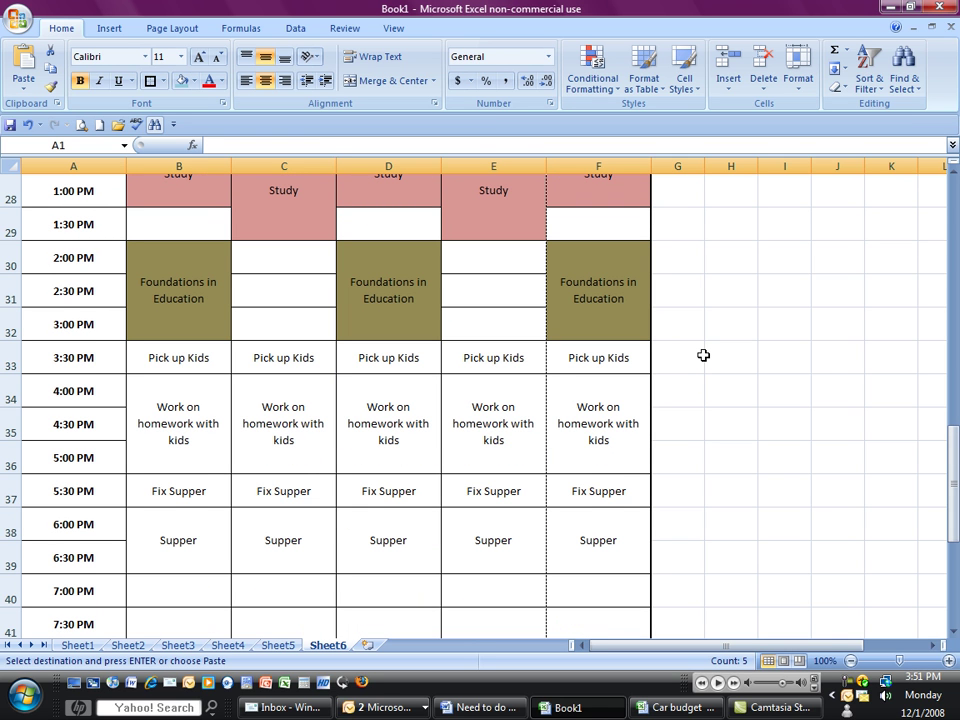
scroll(703, 355, down, 1)
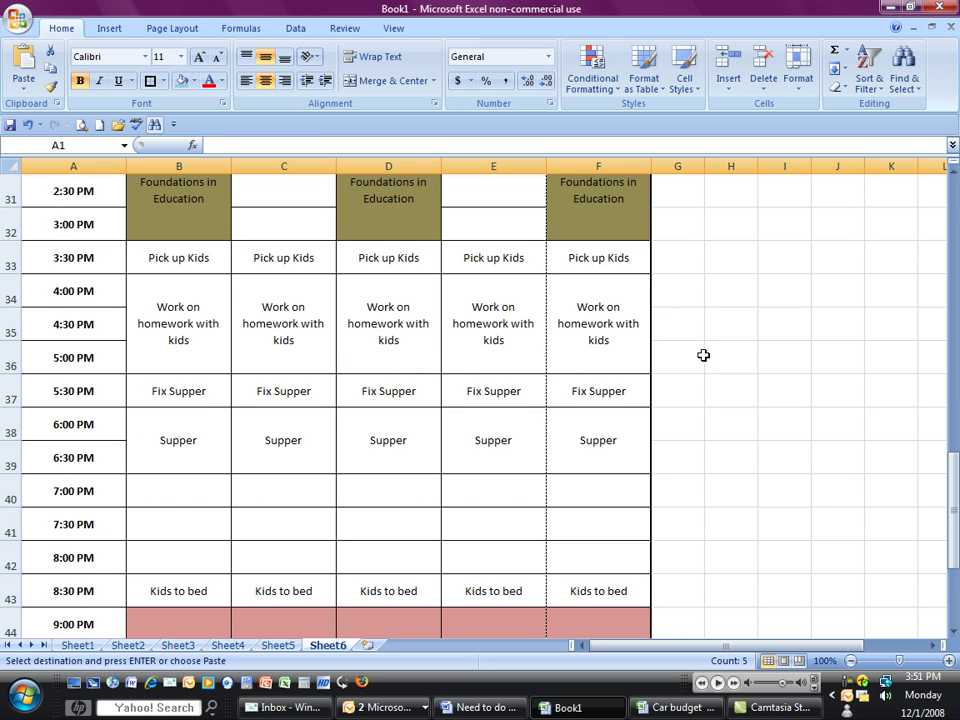
scroll(703, 355, down, 2)
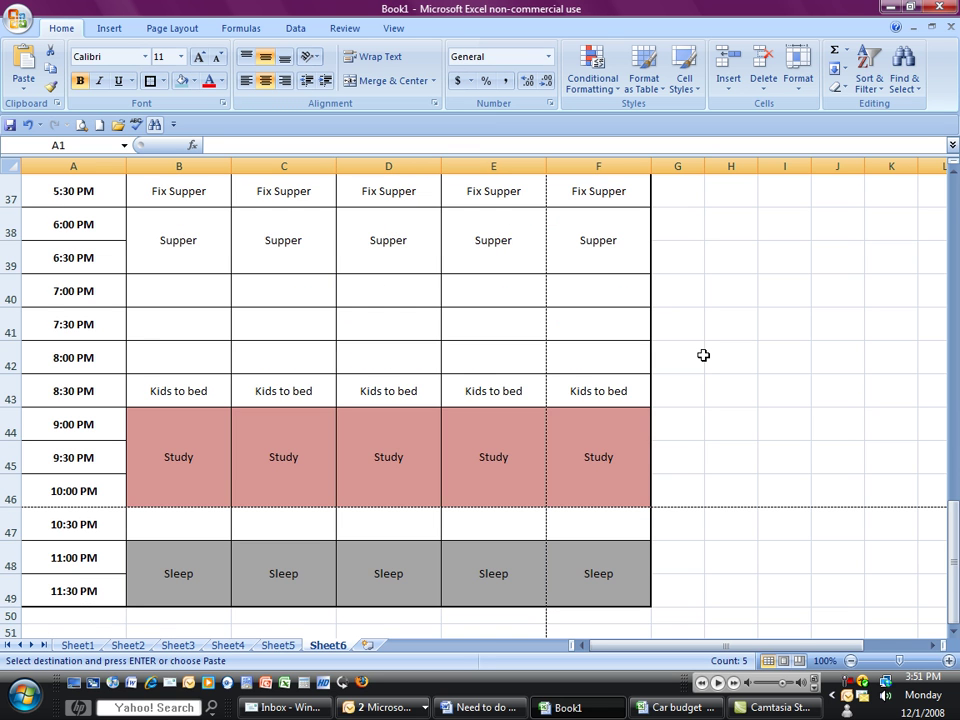
scroll(703, 355, down, 1)
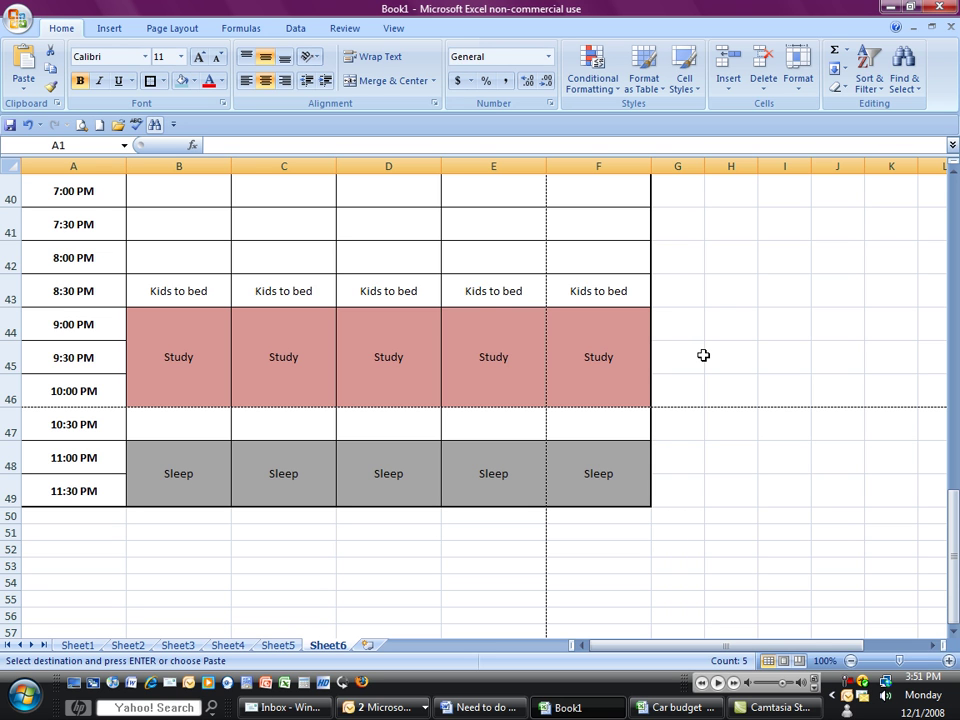
scroll(703, 355, up, 10)
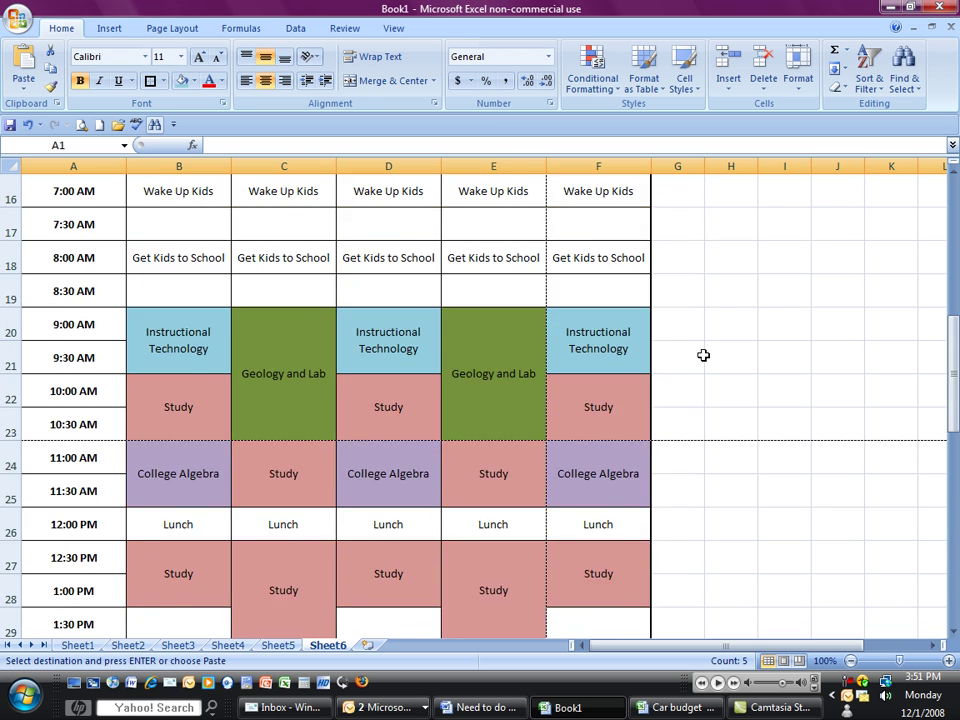
scroll(703, 355, up, 3)
scroll(703, 355, down, 4)
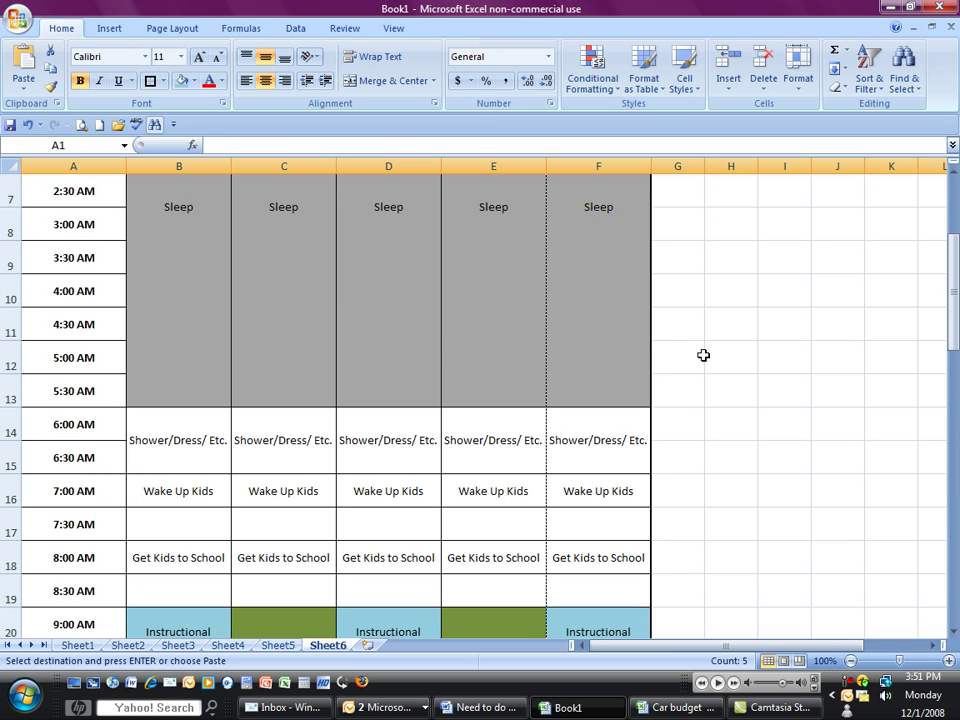